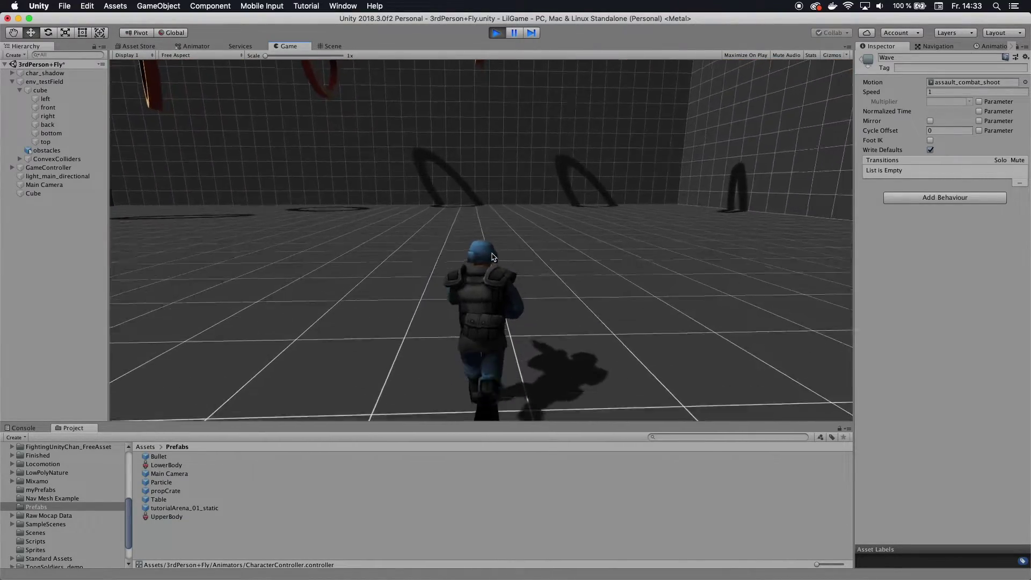
Move the character around the test field in play mode, and end the play test.
key("d")
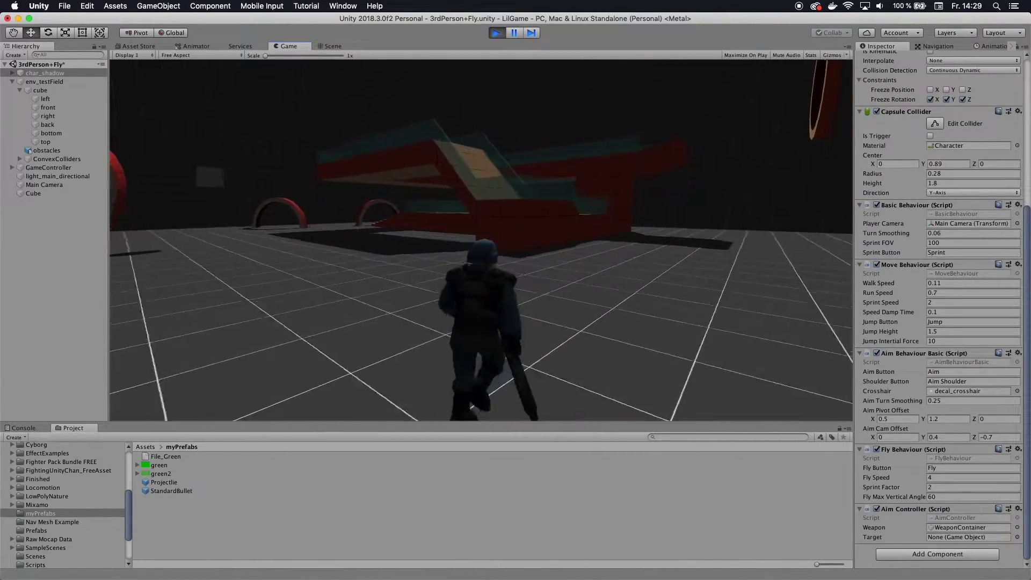
key("w")
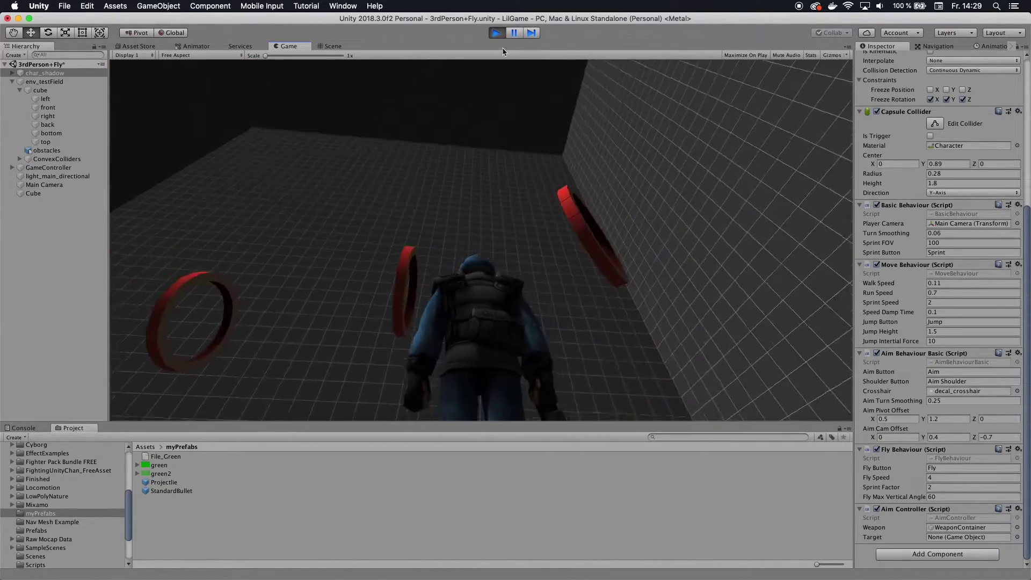
key("super+p")
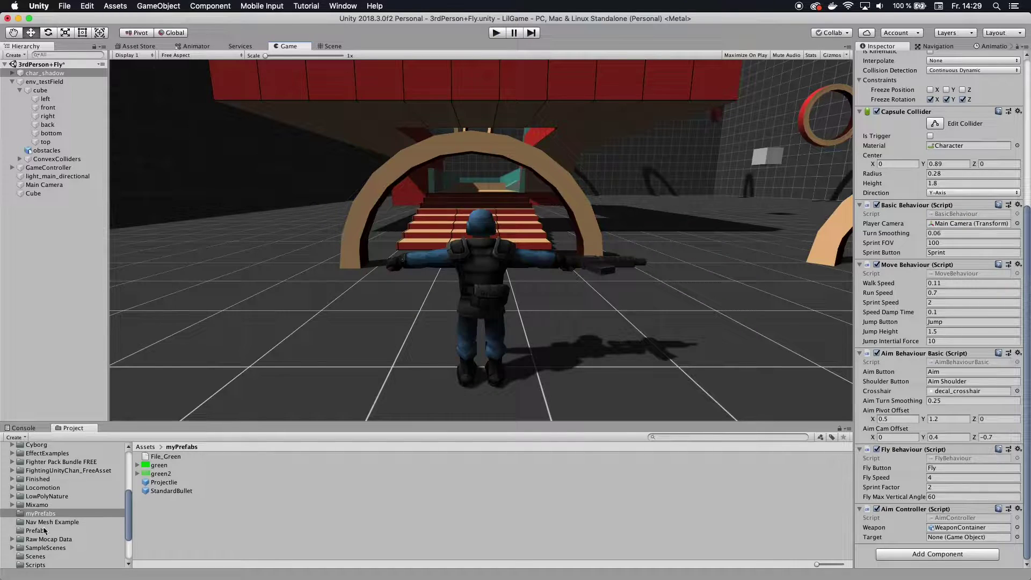
Add a new layer named UpperBody to the character's animator controller.
scroll(44, 532, "down", 3)
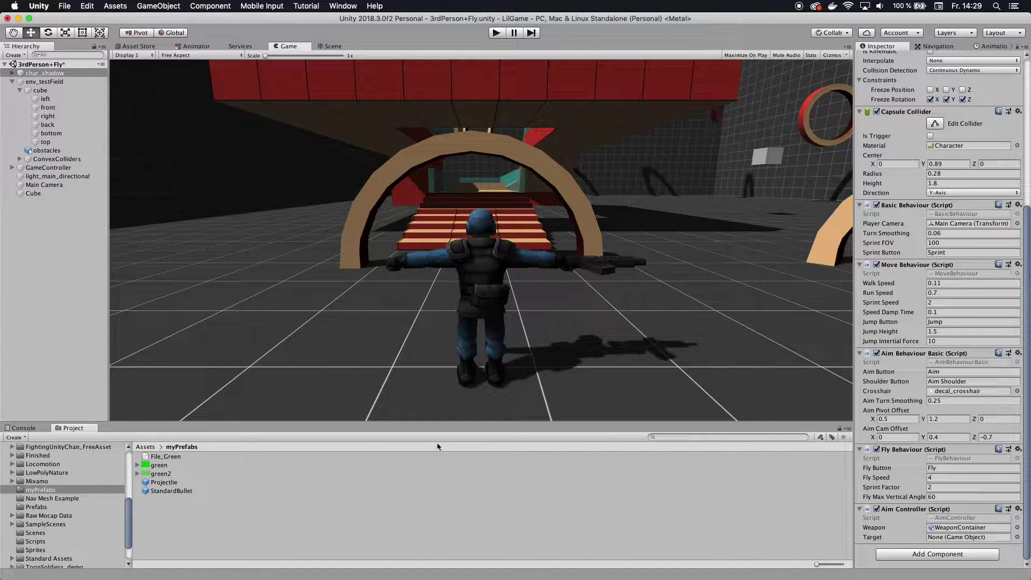
left_click(192, 46)
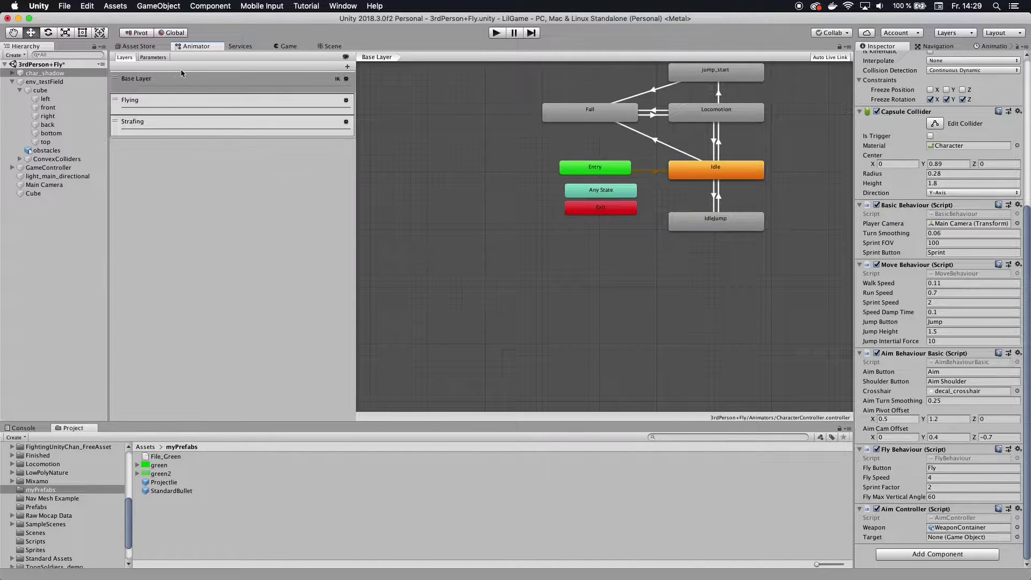
left_click(153, 57)
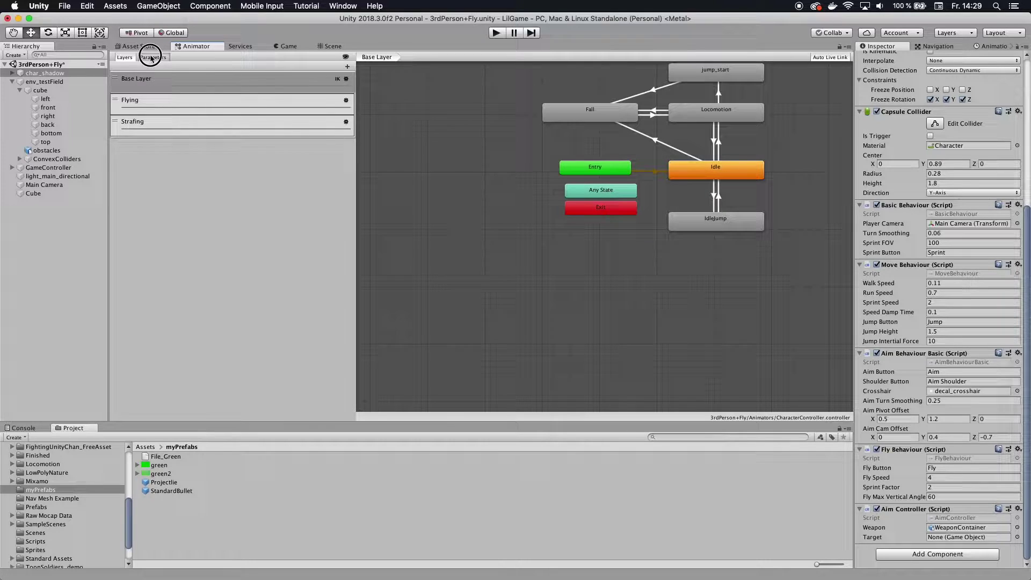
left_click(124, 57)
left_click(347, 67)
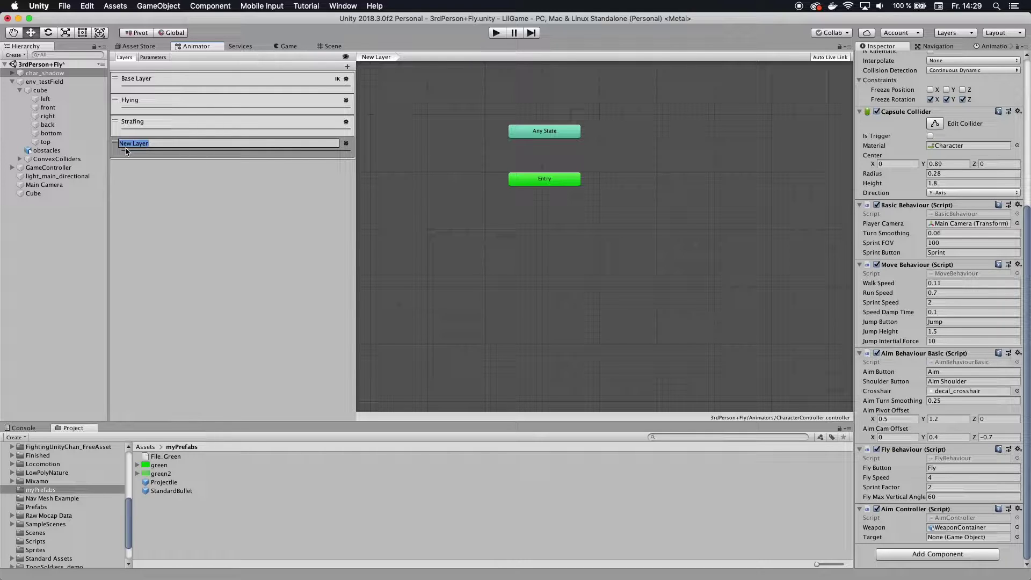
type("UpperBody")
key("Return")
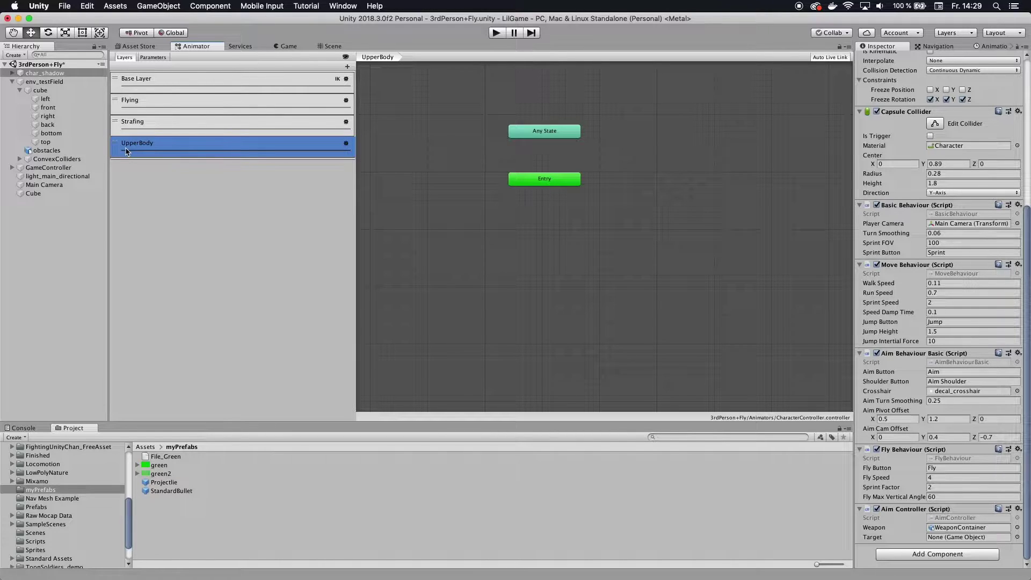
Set the UpperBody layer's weight to 1 and enable its IK Pass.
left_click(346, 143)
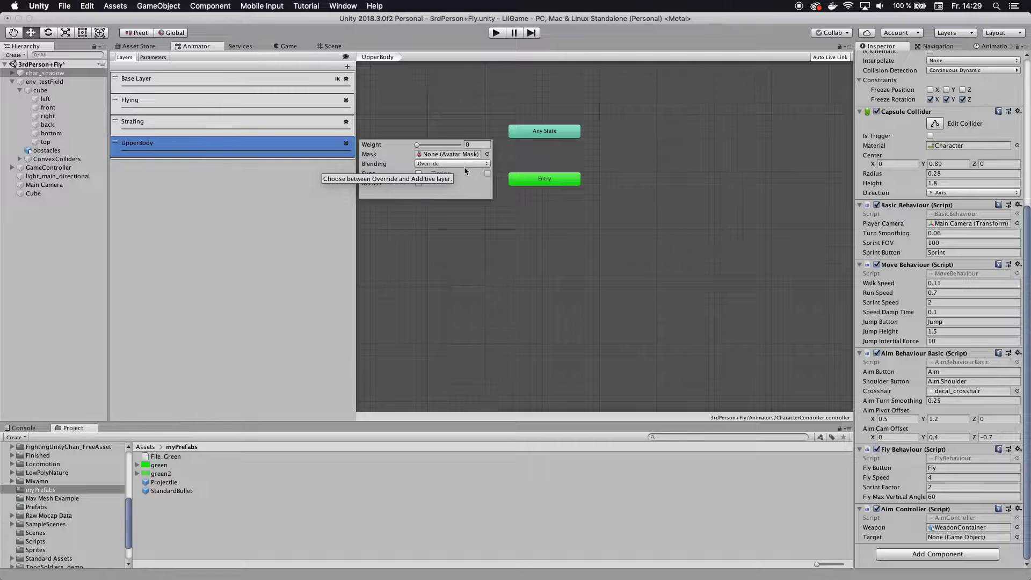
left_click_drag(417, 145, 461, 146)
left_click(418, 183)
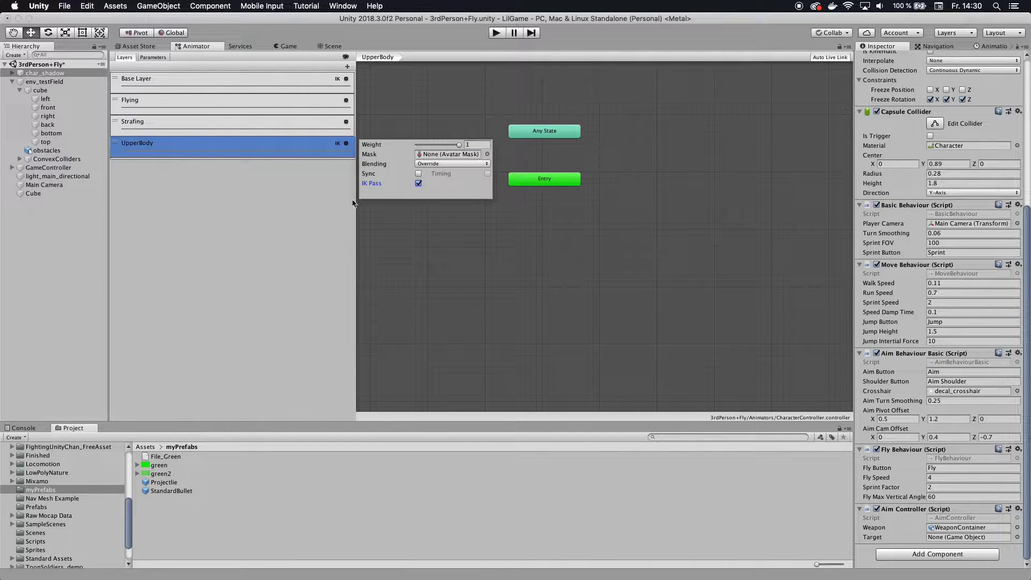
left_click(507, 234)
Create an empty state in the UpperBody layer beside the Entry node and name it Wave.
right_click(660, 171)
mouse_move(661, 173)
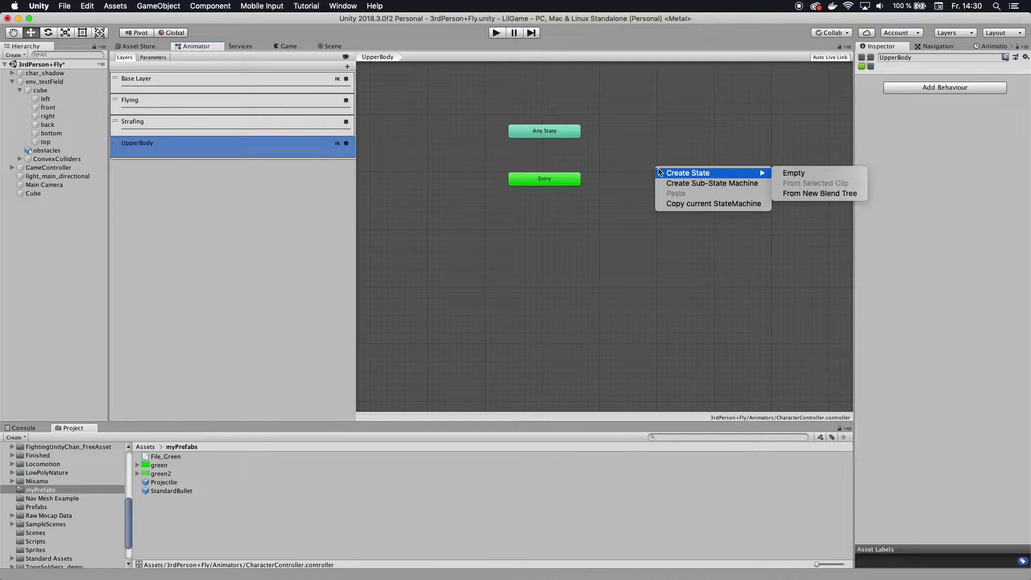
left_click(793, 172)
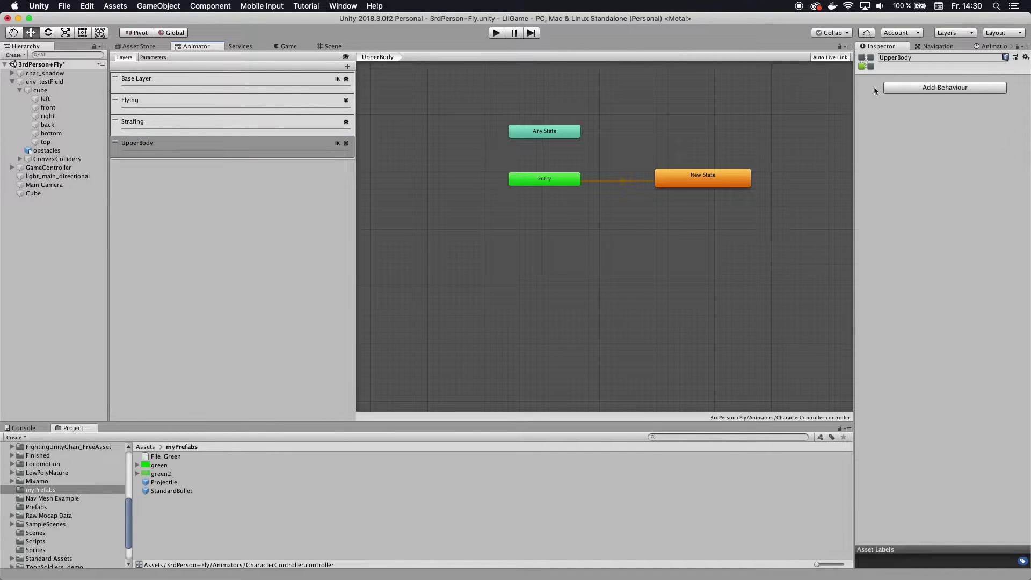
left_click_drag(672, 189, 674, 187)
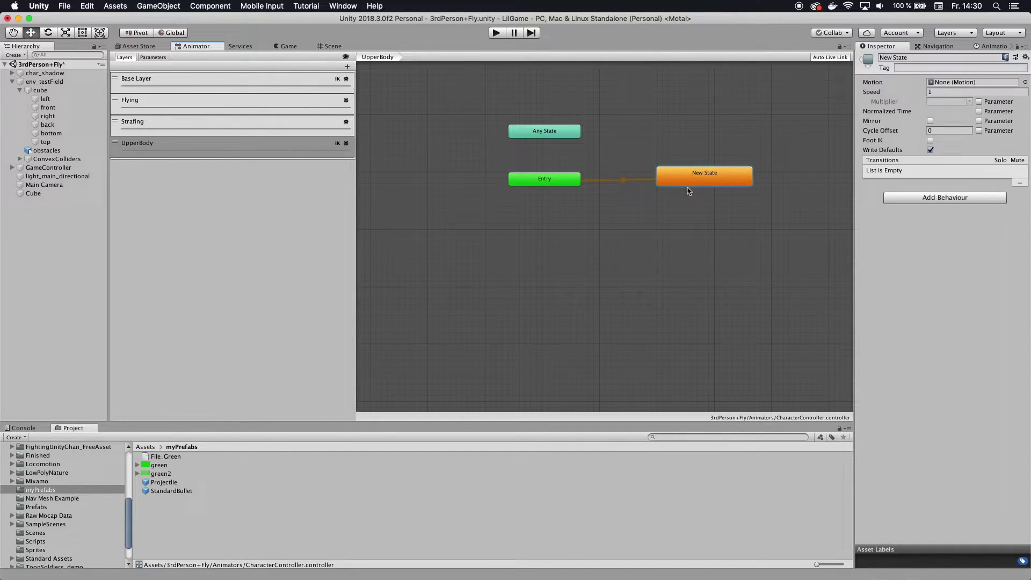
left_click(917, 58)
type("Wave")
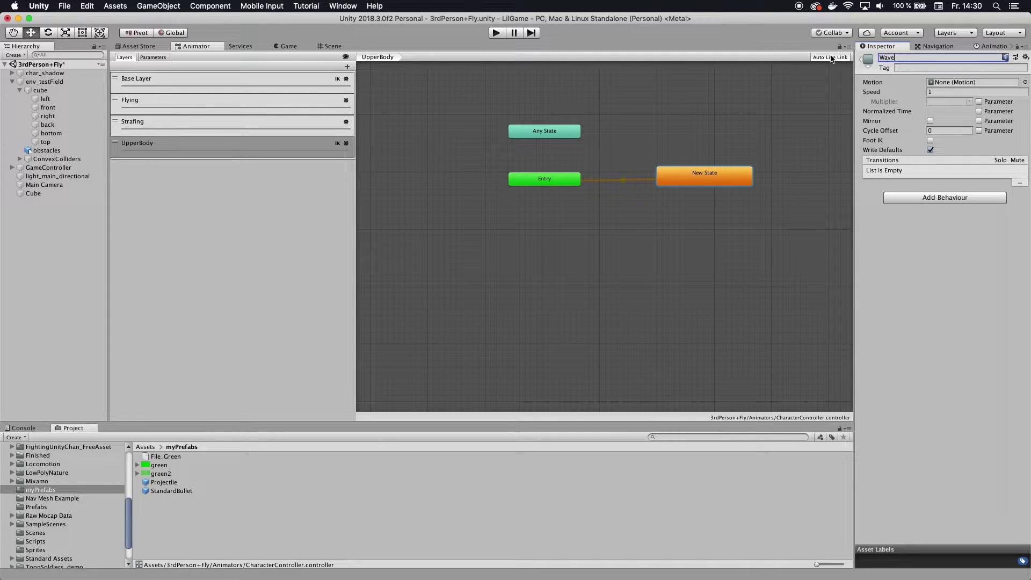
key("Return")
Assign the Wave animation clip as the motion of the Wave state.
left_click(1025, 82)
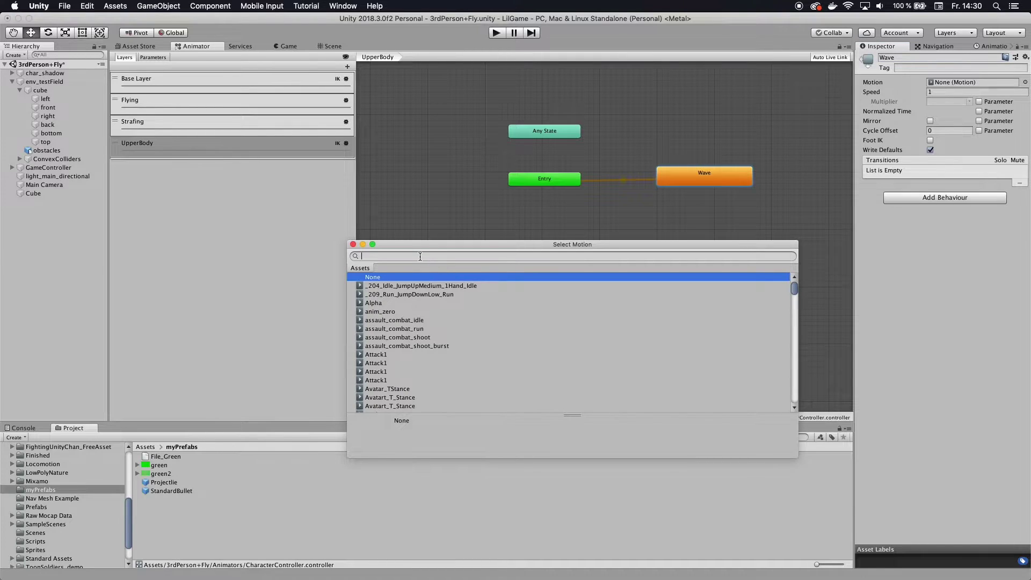
type("Wave")
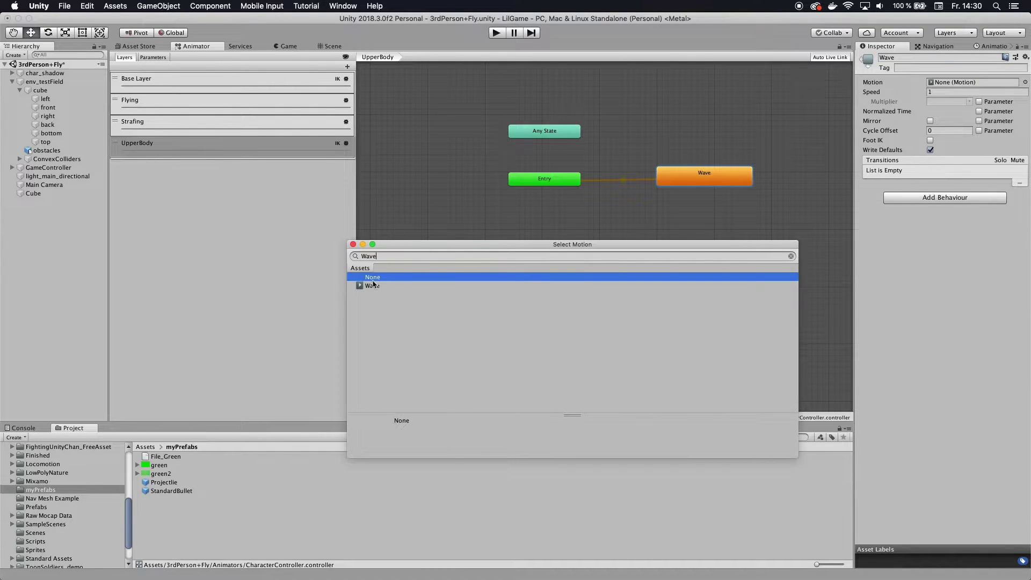
left_click(374, 286)
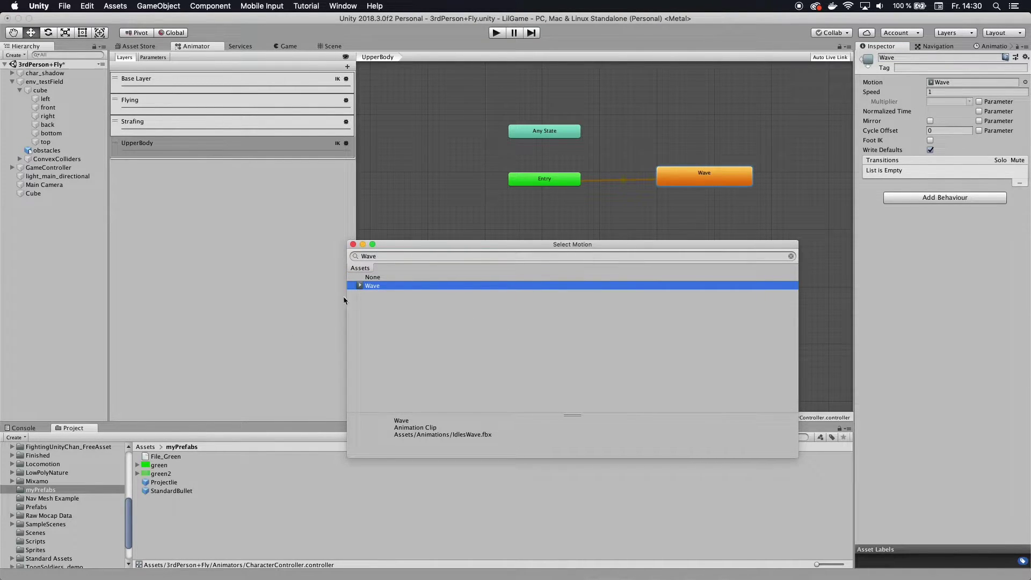
double_click(379, 285)
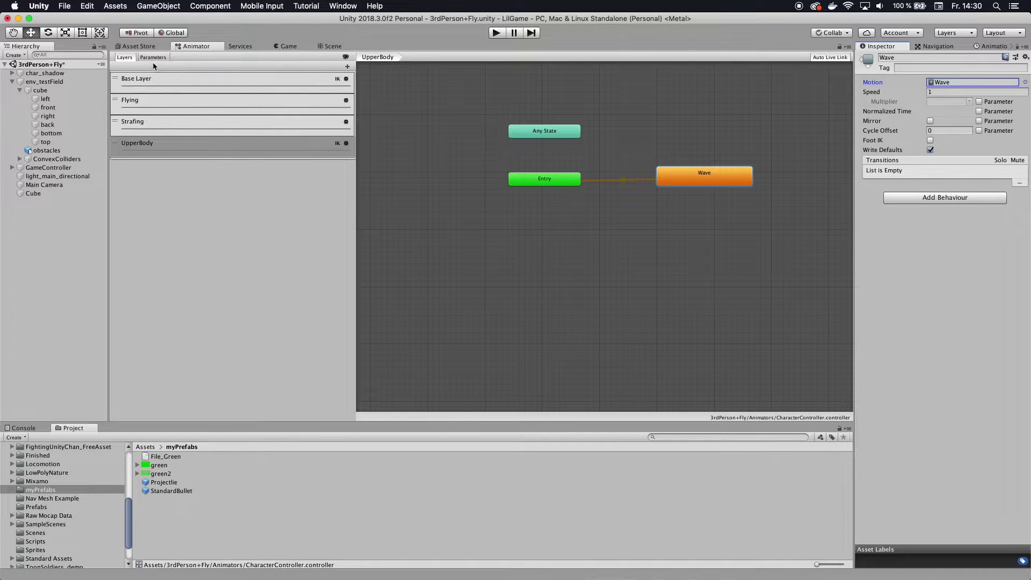
Create an avatar mask named LowerBody in the Prefabs folder.
left_click(317, 48)
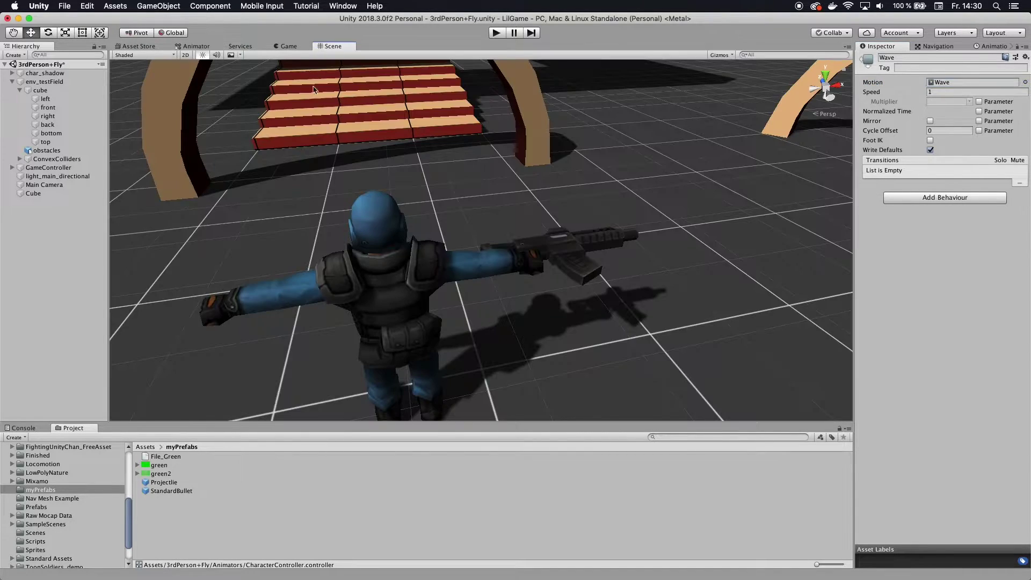
scroll(607, 180, "down", 5)
left_click_drag(607, 180, 495, 188, "alt")
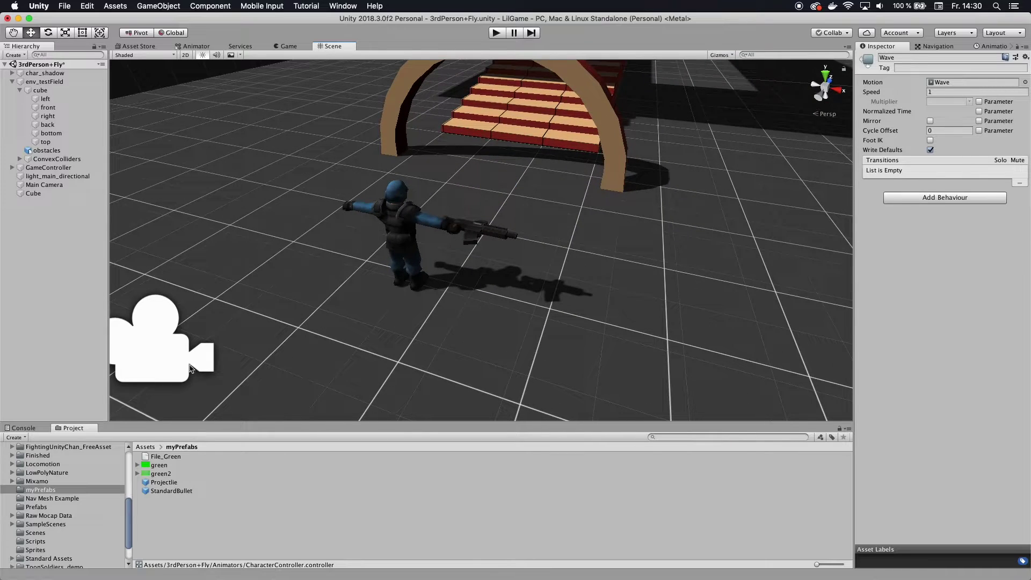
left_click(45, 508)
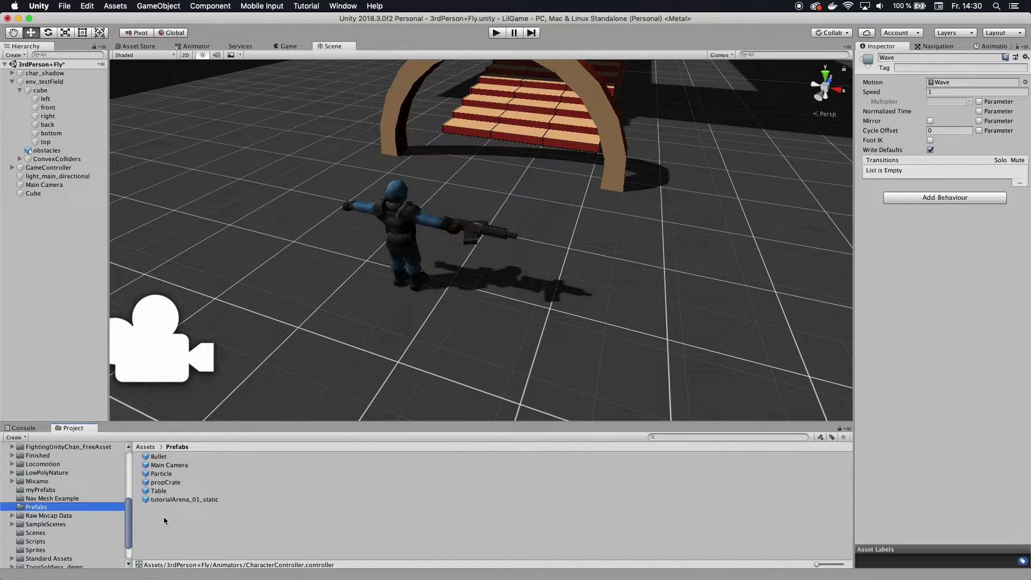
right_click(163, 516)
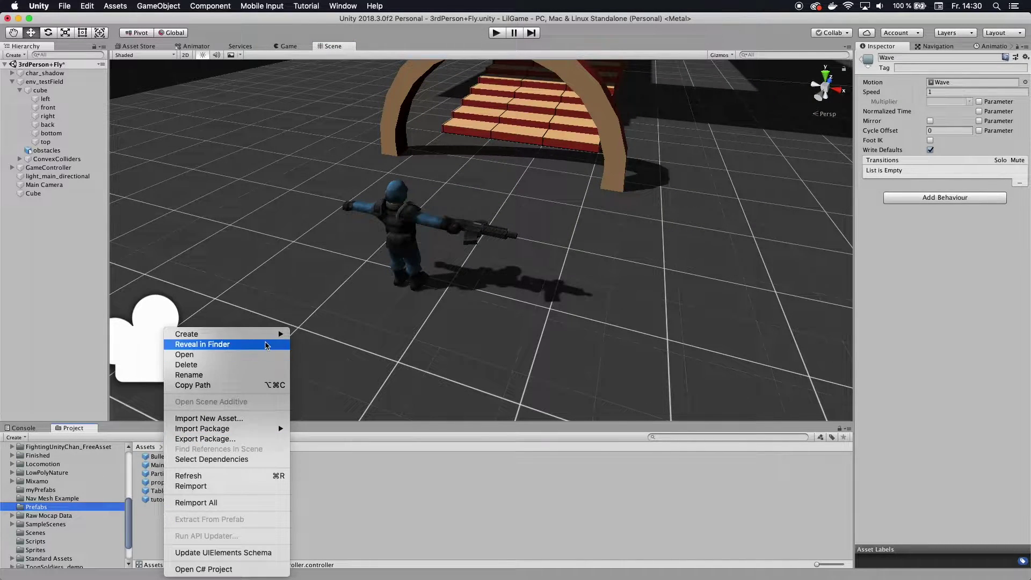
mouse_move(268, 334)
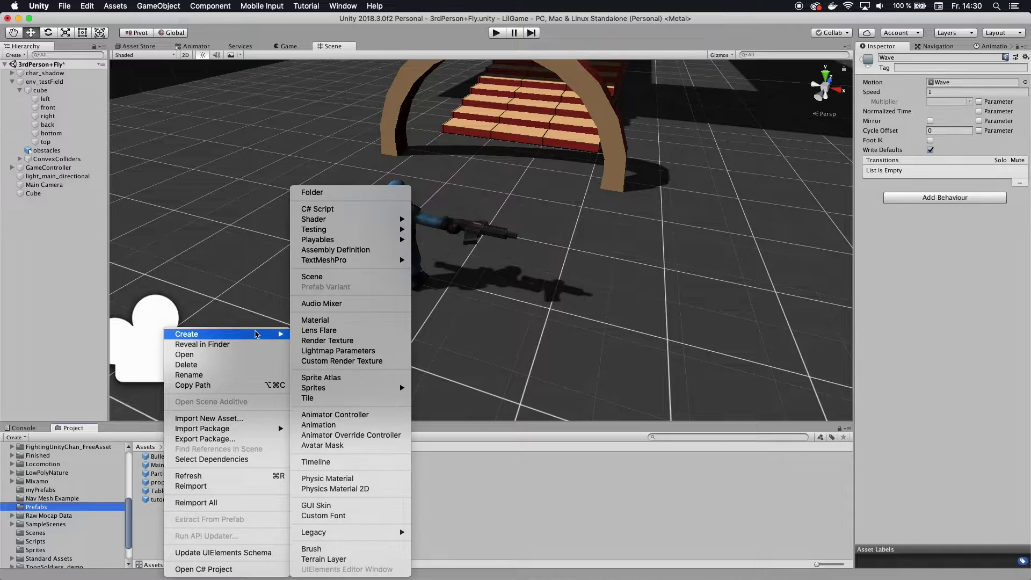
left_click(335, 446)
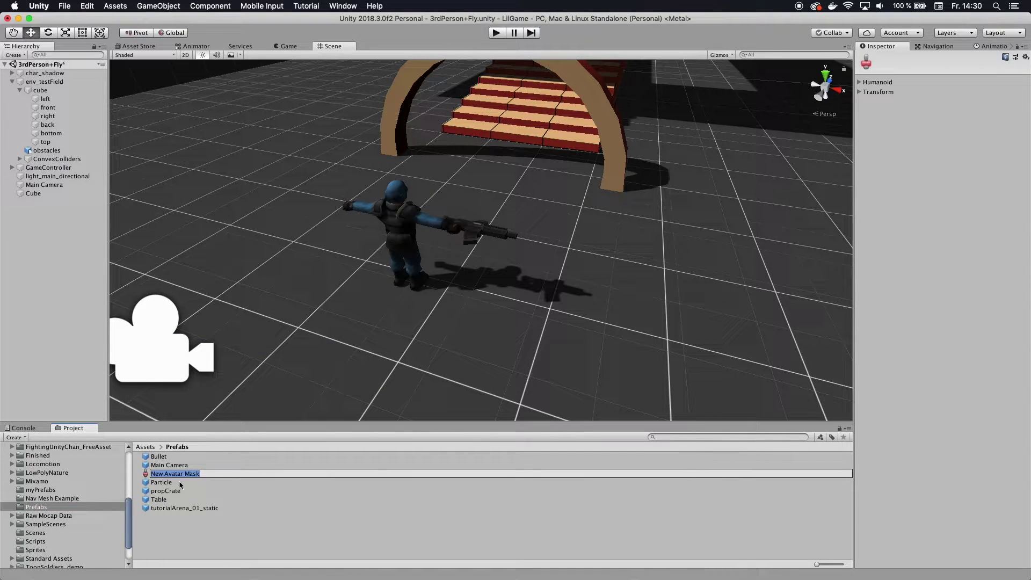
type("LowerBody")
key("Return")
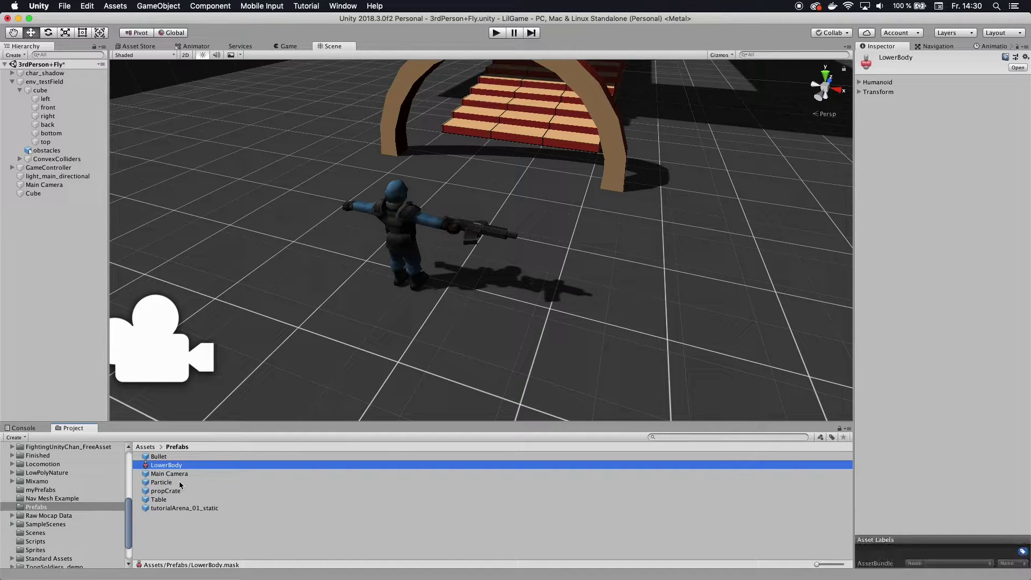
Create a second avatar mask named UpperBody in the Prefabs folder.
right_click(178, 510)
mouse_move(259, 335)
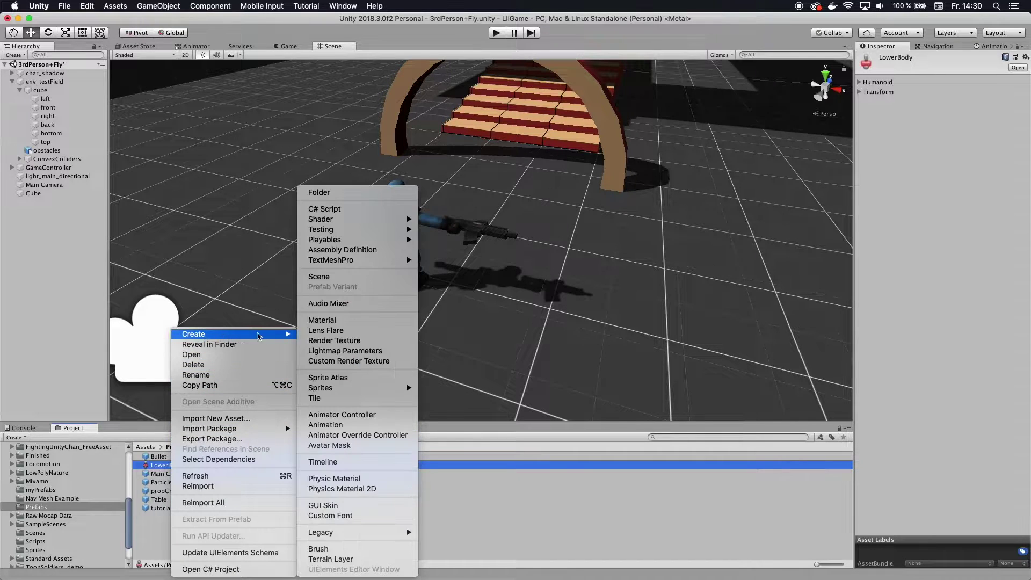
left_click(333, 445)
type("Upp")
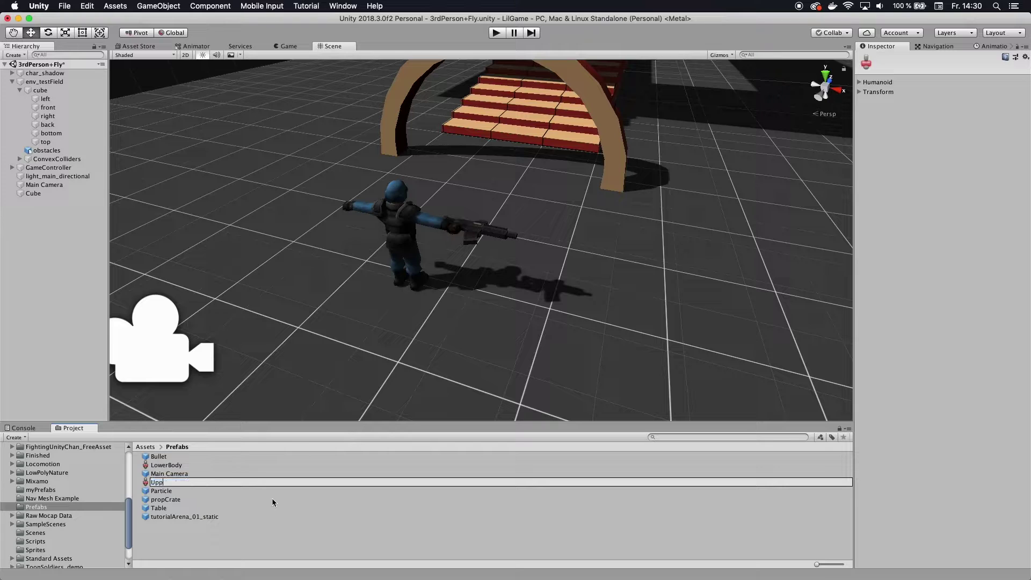
type("erBody")
key("Return")
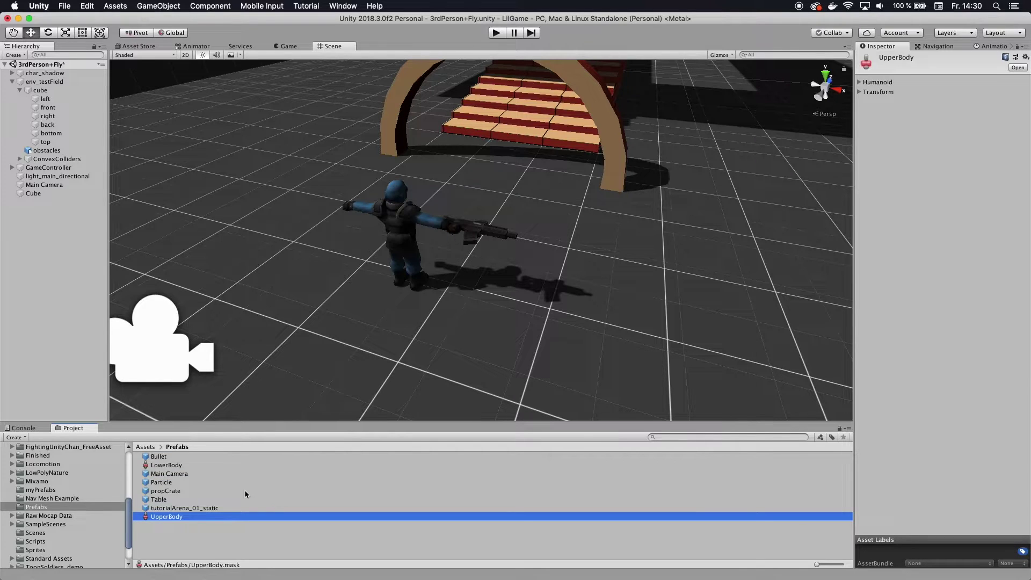
Exclude the head, torso, both arms, both hands and both hand IK goals from the LowerBody mask's humanoid figure.
left_click(175, 466)
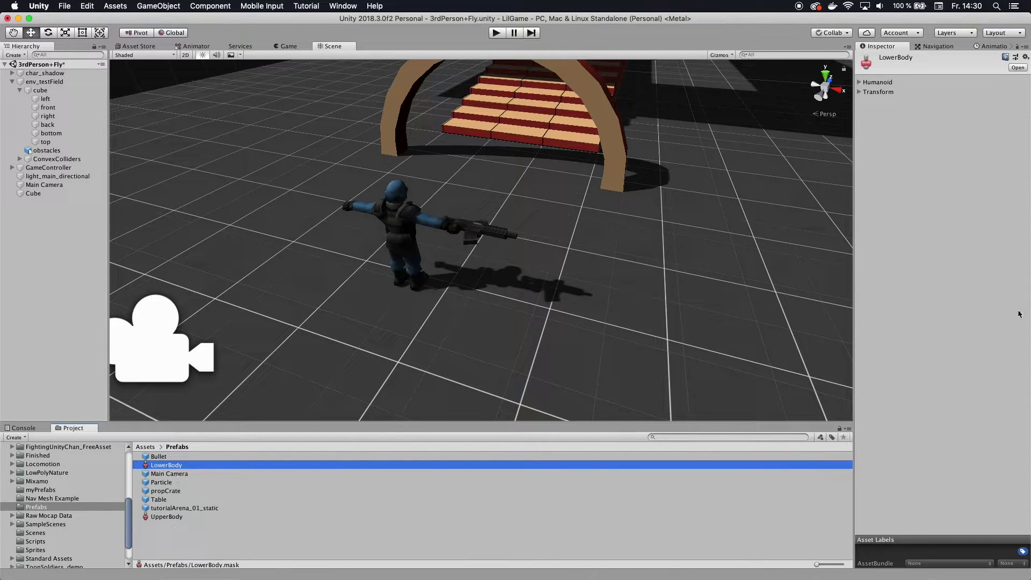
left_click(860, 83)
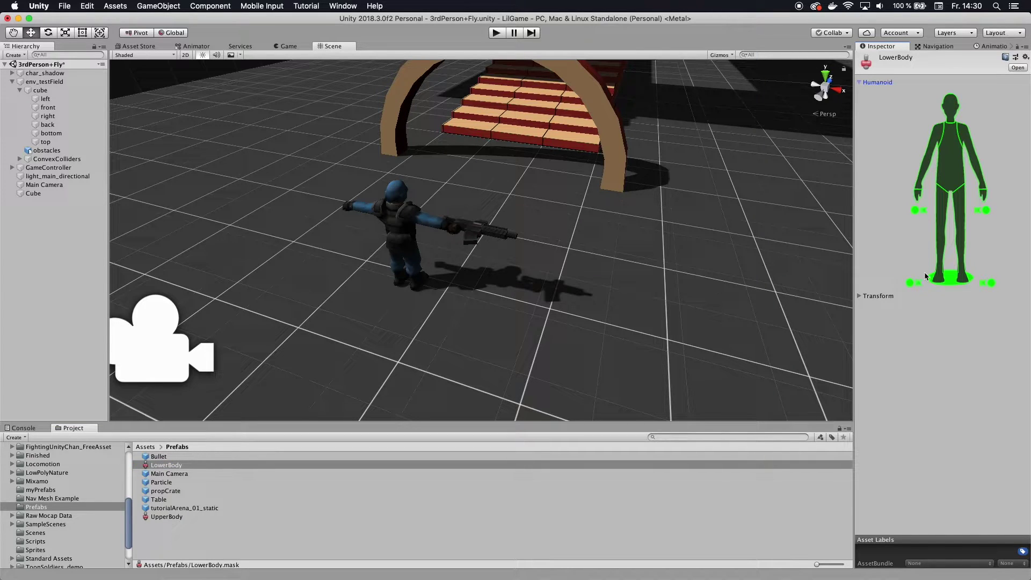
left_click(915, 210)
left_click(917, 194)
left_click(927, 156)
left_click(951, 156)
left_click(974, 155)
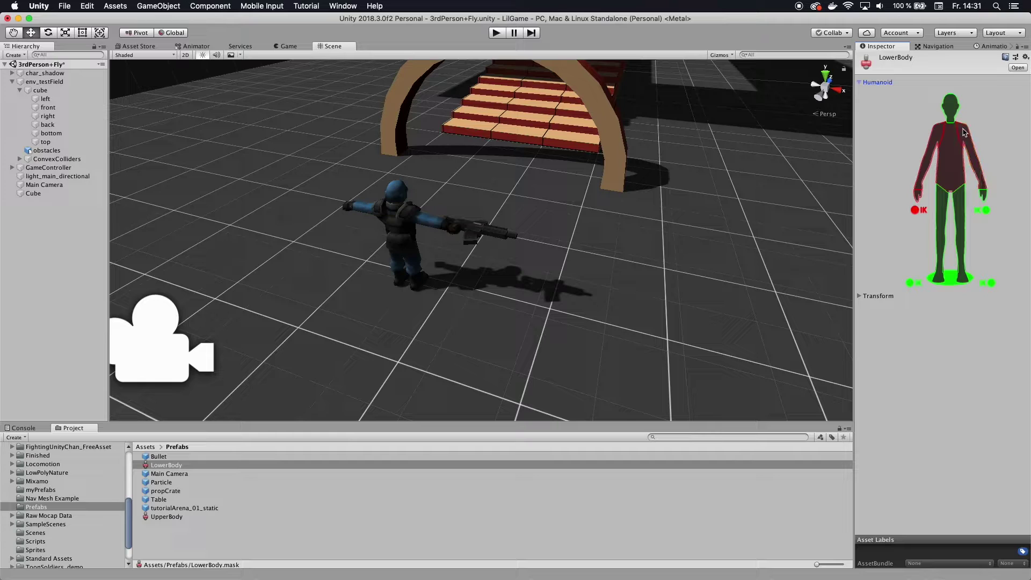
left_click(950, 105)
left_click(984, 196)
left_click(986, 210)
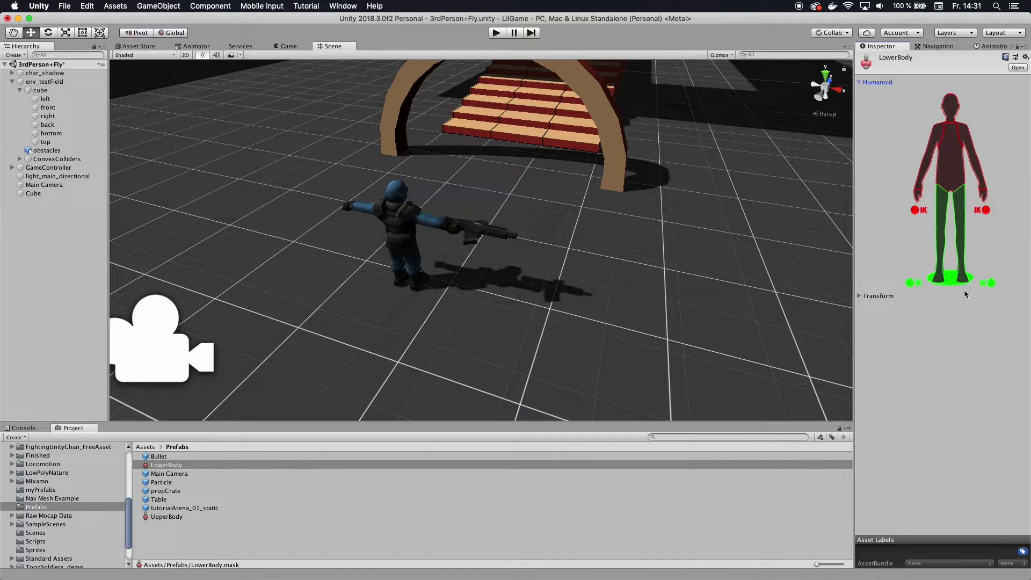
Exclude both legs, the ground root and both foot IK goals from the UpperBody mask's humanoid figure.
left_click(172, 519)
left_click(861, 89)
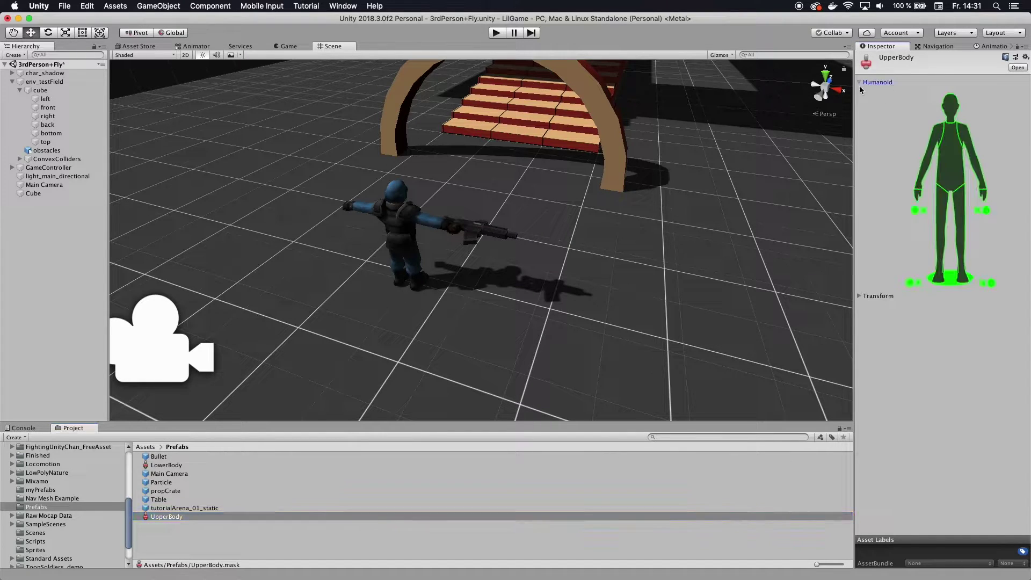
left_click(940, 258)
left_click(962, 253)
left_click(948, 282)
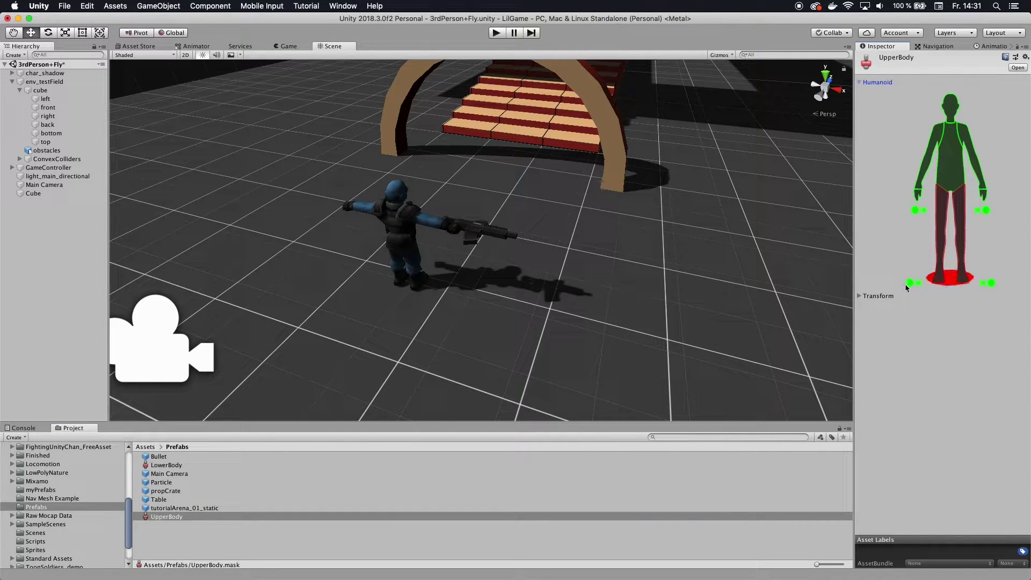
left_click(910, 283)
left_click(990, 283)
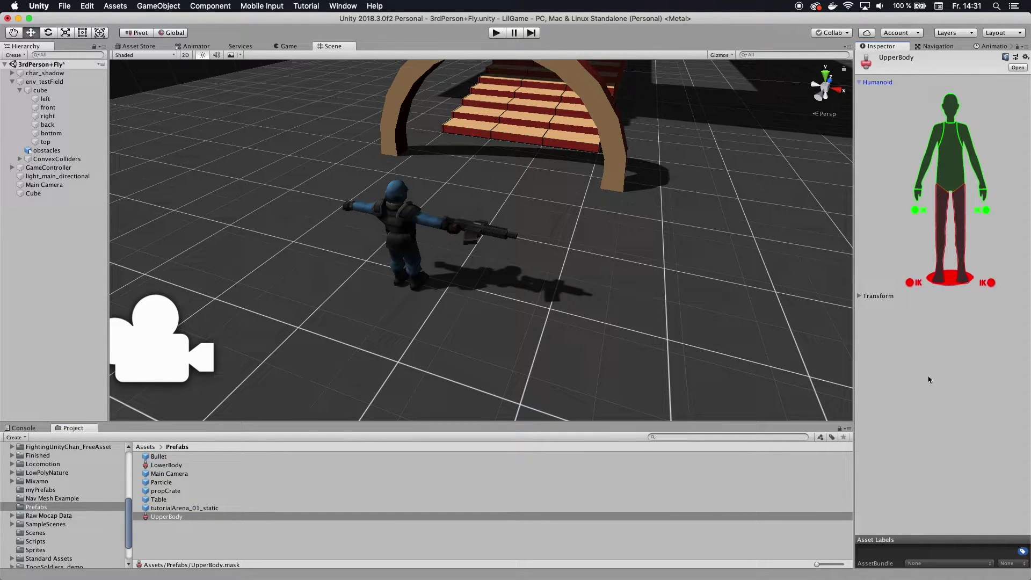
Assign the LowerBody avatar mask to the Base Layer in the Animator.
left_click(274, 532)
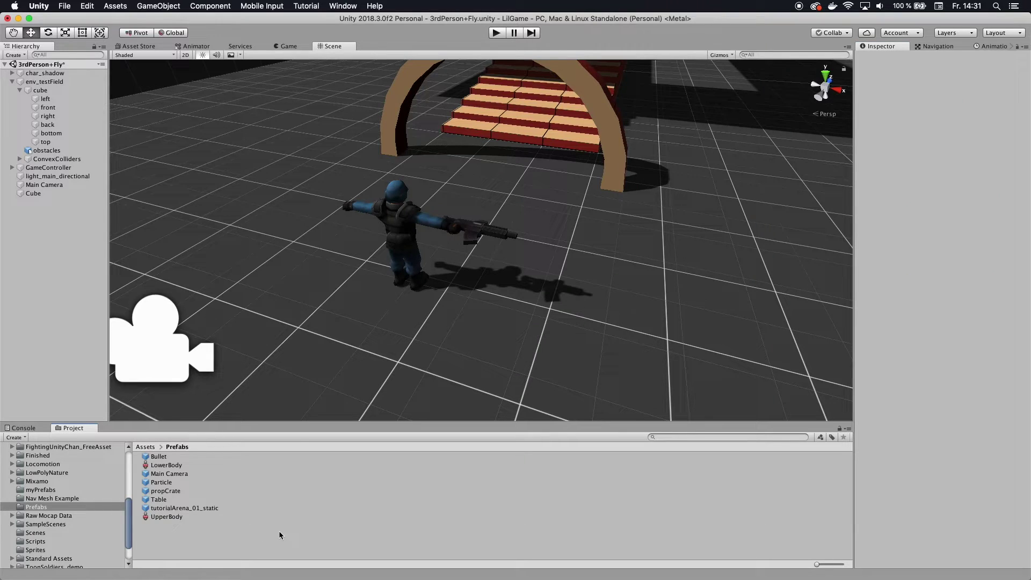
left_click(193, 48)
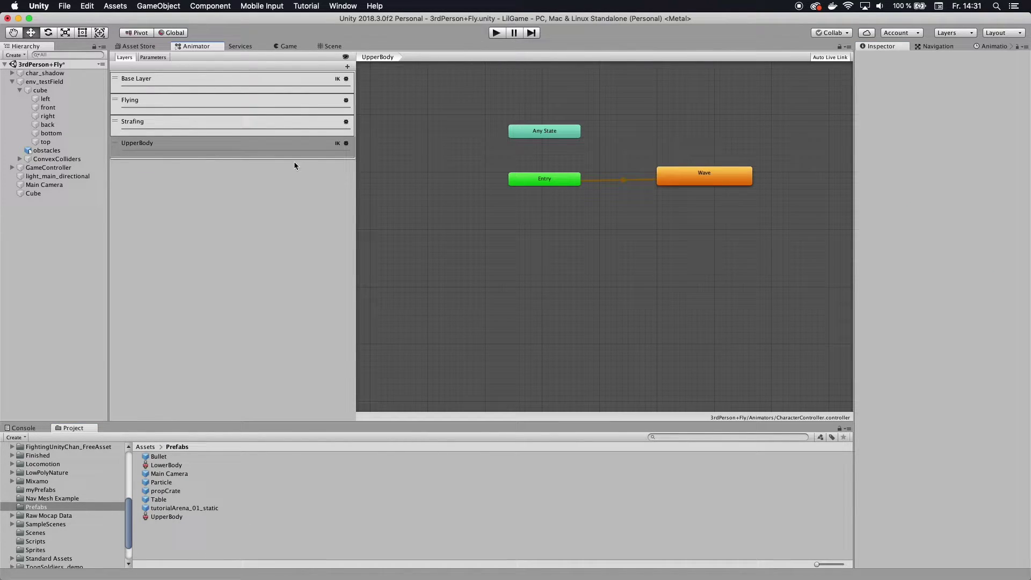
left_click(236, 81)
left_click(230, 146)
left_click(290, 80)
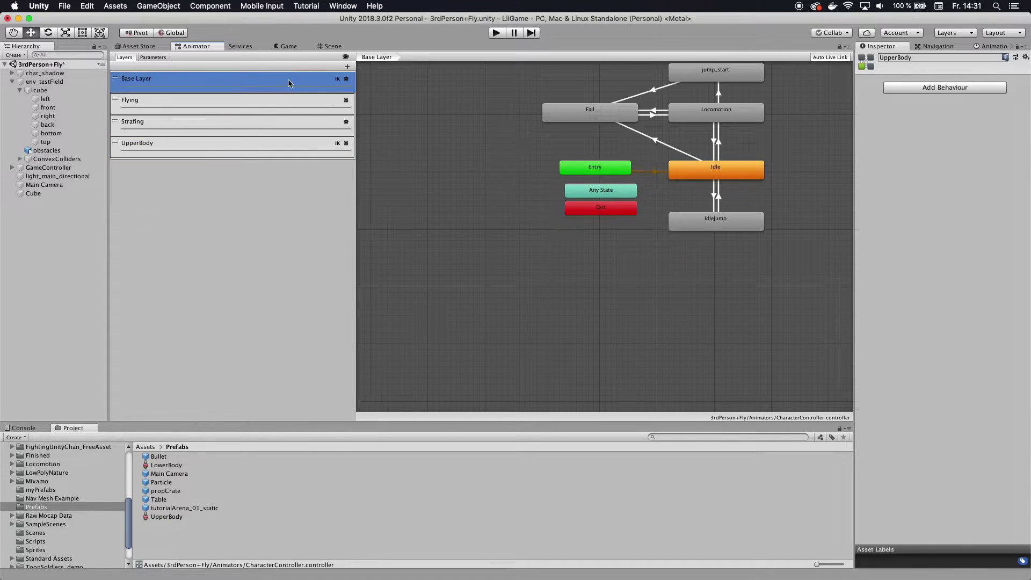
left_click(346, 80)
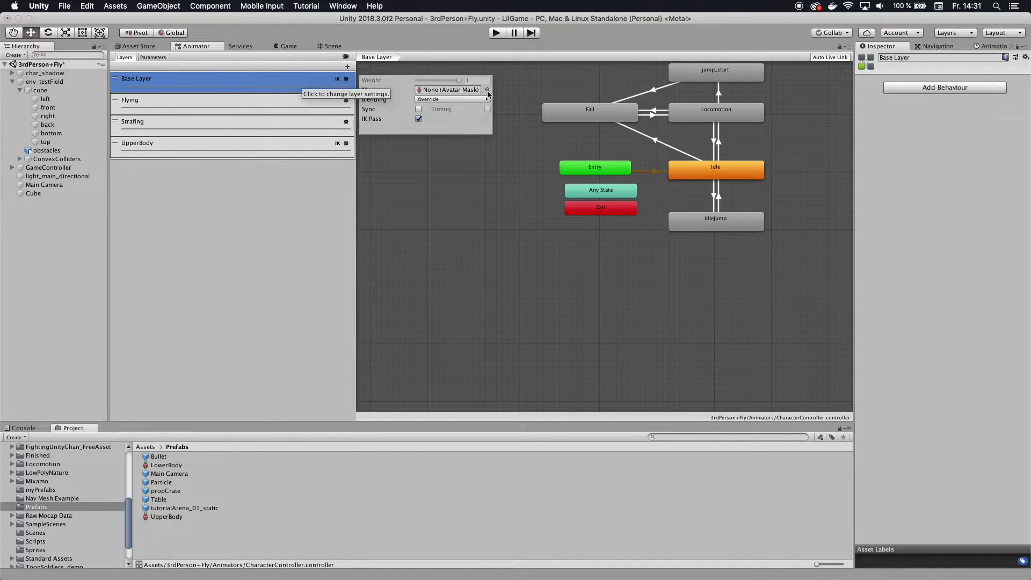
left_click(488, 90)
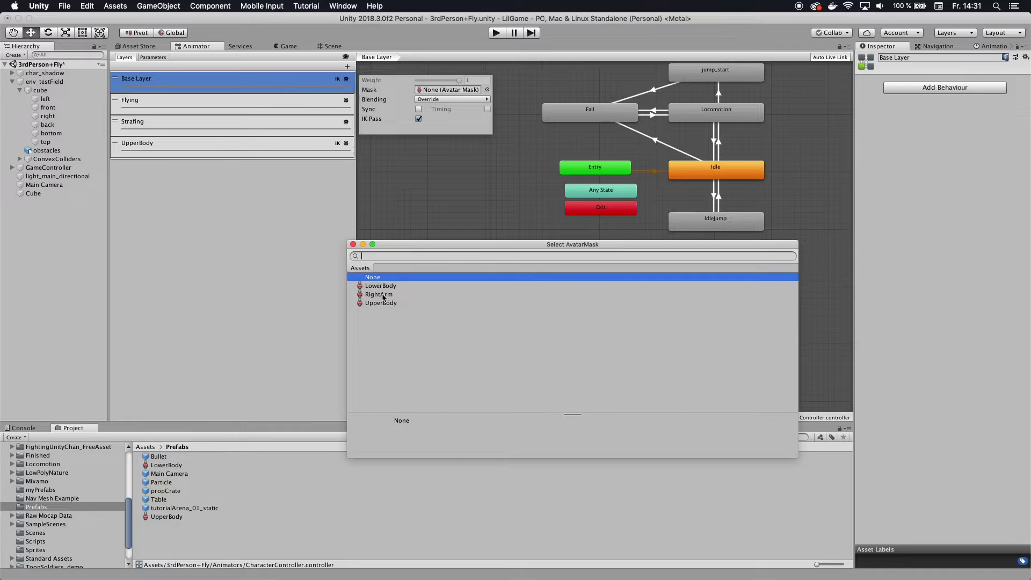
left_click(384, 287)
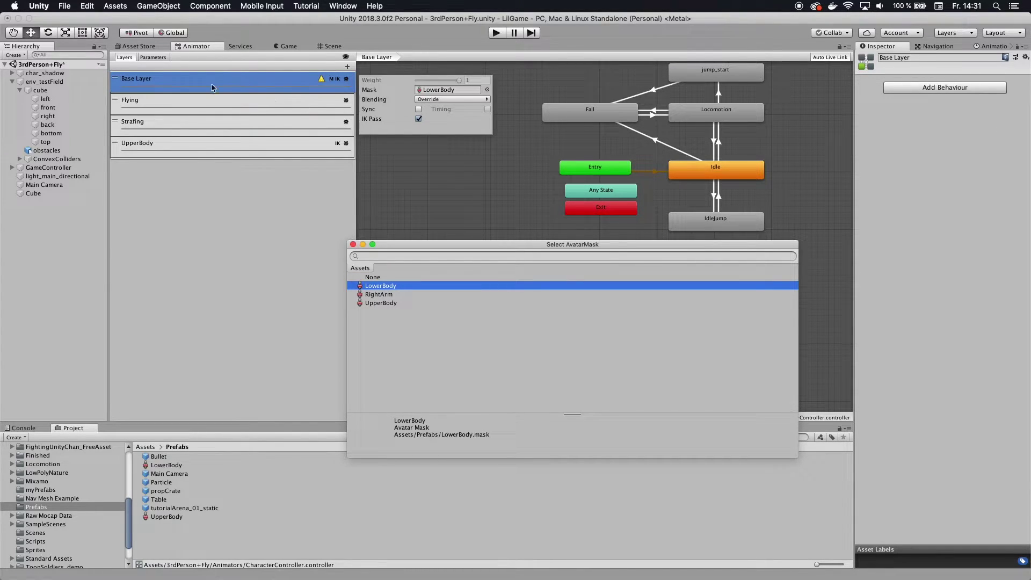
left_click(353, 244)
Assign the UpperBody avatar mask to the UpperBody animator layer.
left_click(266, 144)
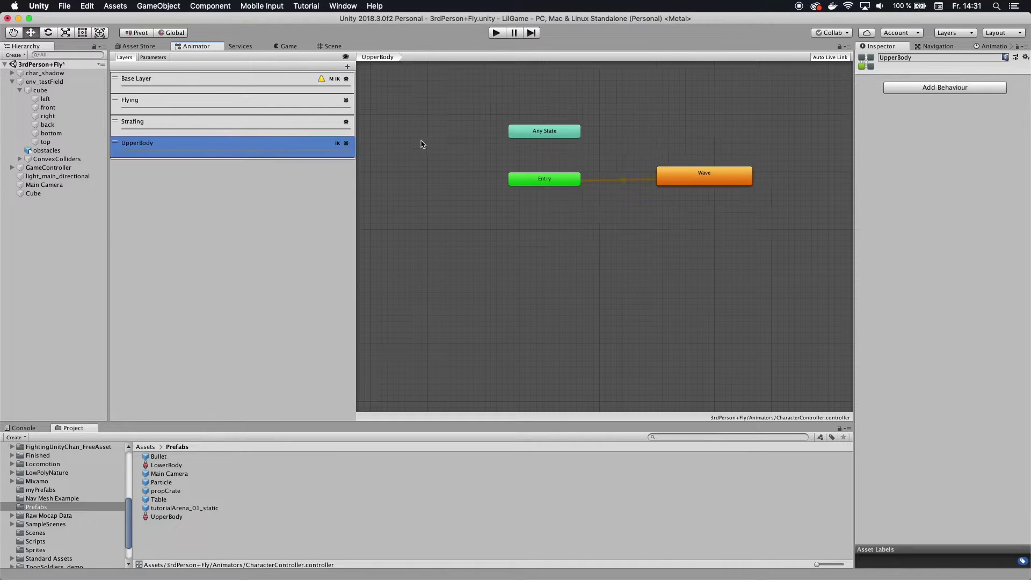
left_click(346, 143)
left_click(487, 155)
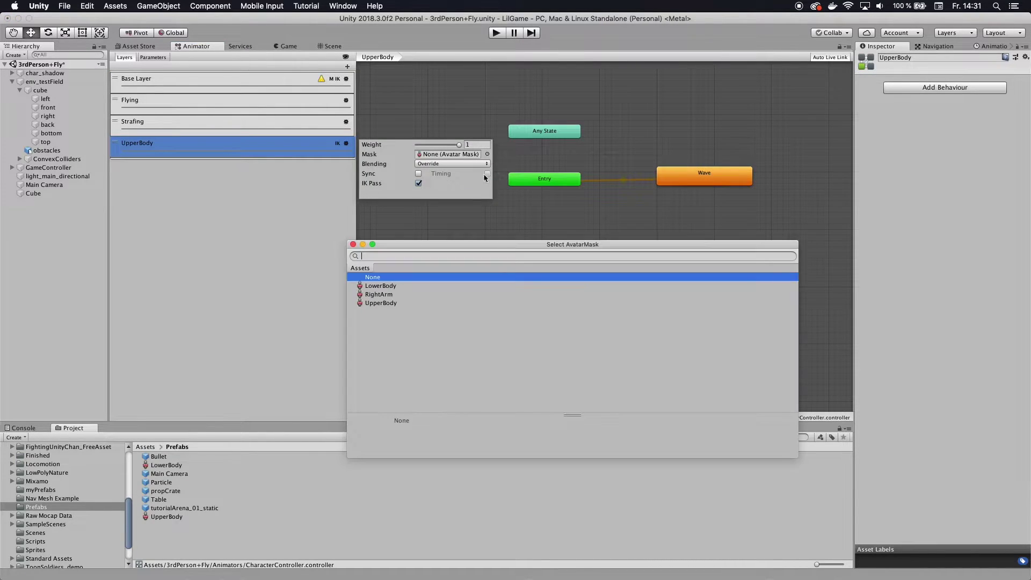
left_click(384, 302)
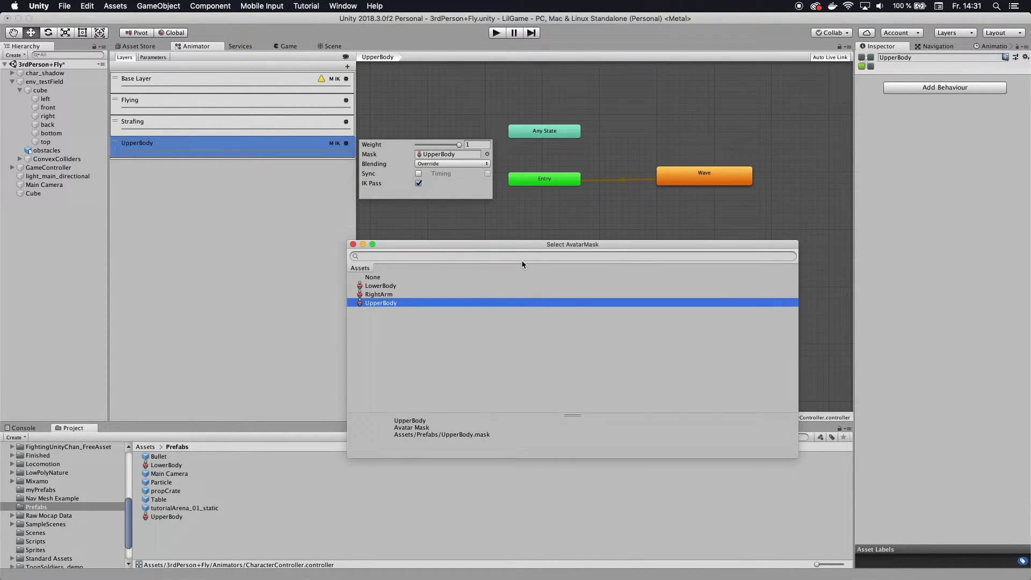
left_click(353, 245)
left_click(383, 229)
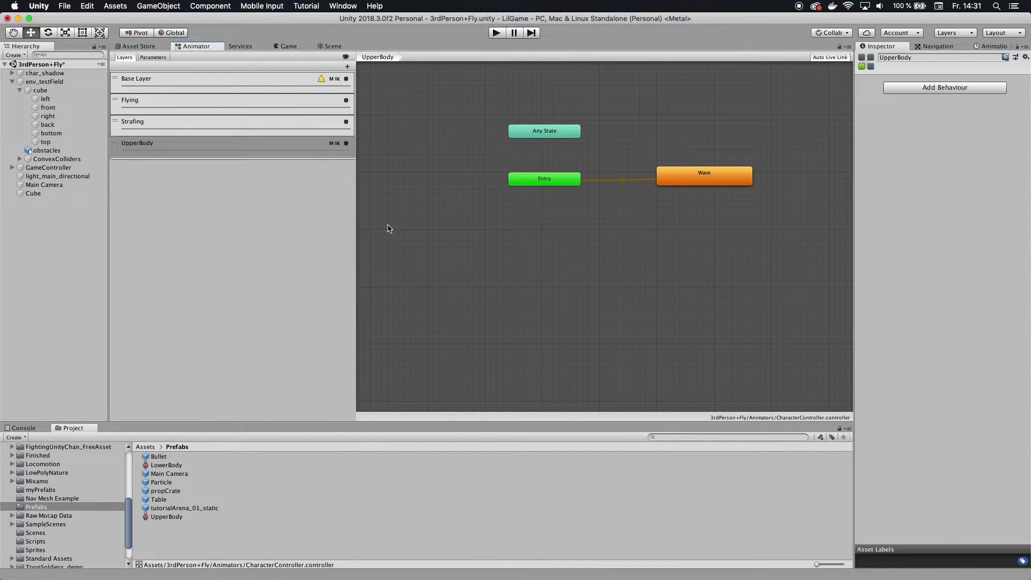
Play-test the scene, moving the character around to check the wave animation while running, and stop play mode.
left_click(289, 46)
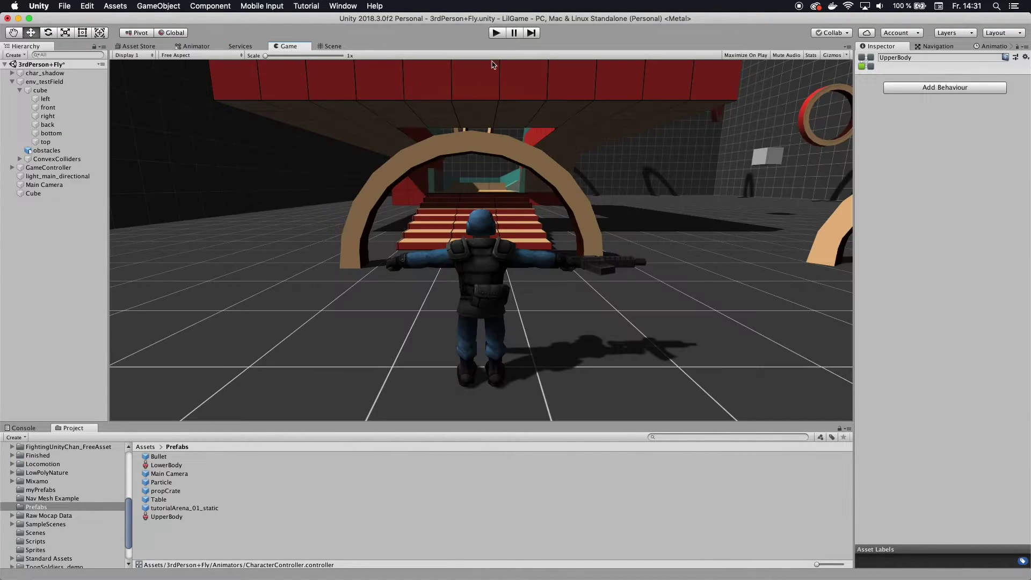
left_click(503, 34)
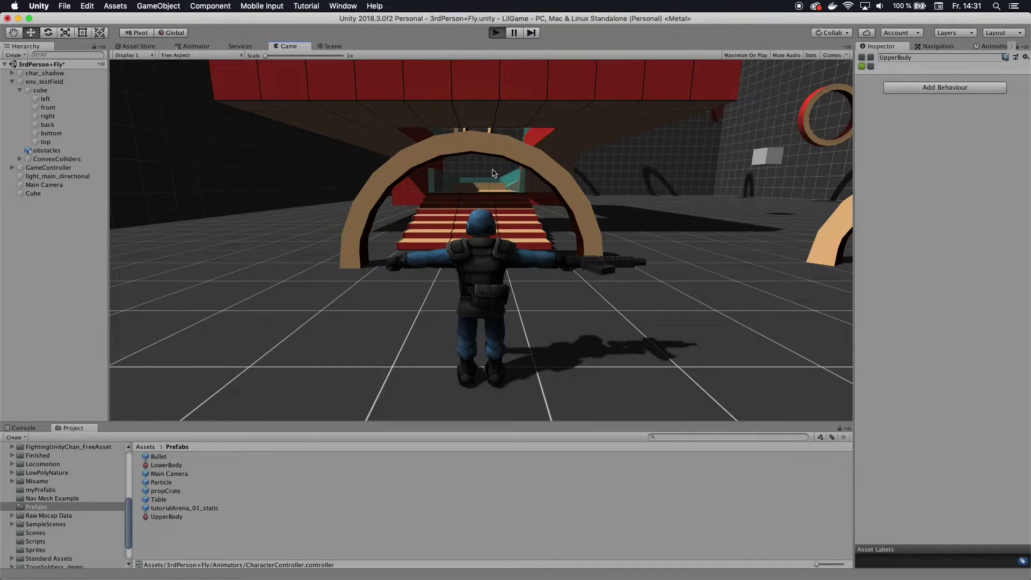
key("super+p")
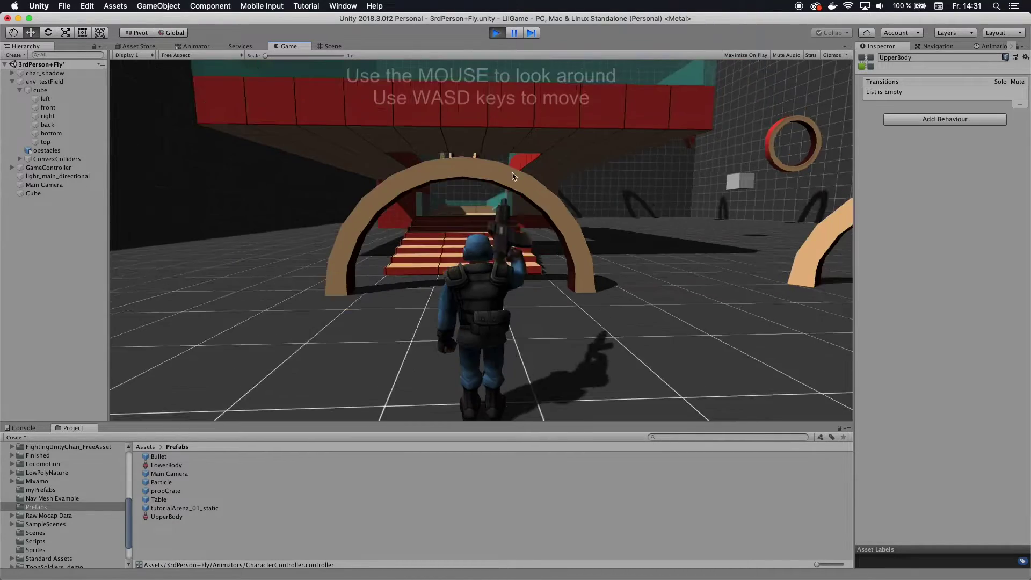
key("w")
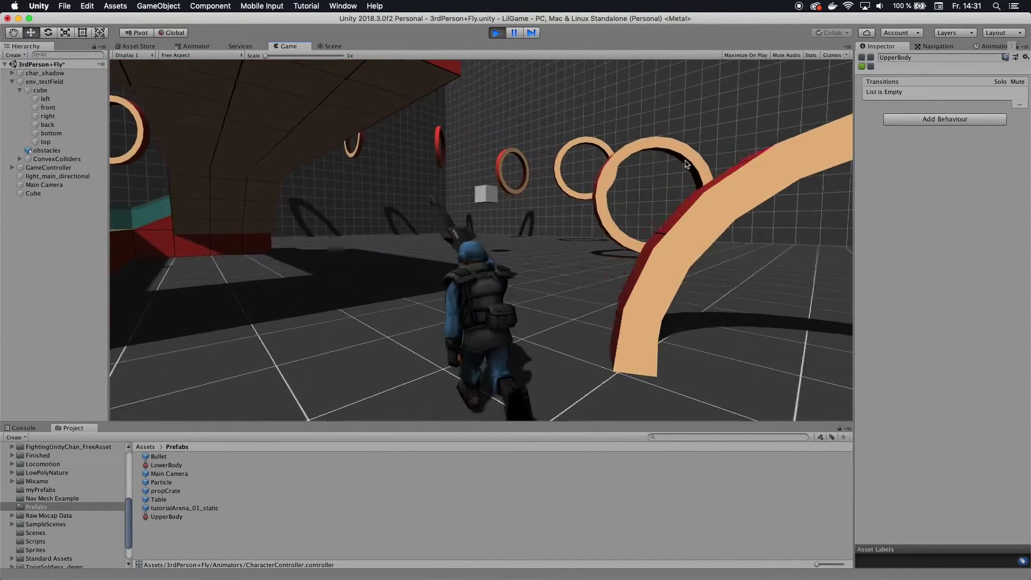
key("w")
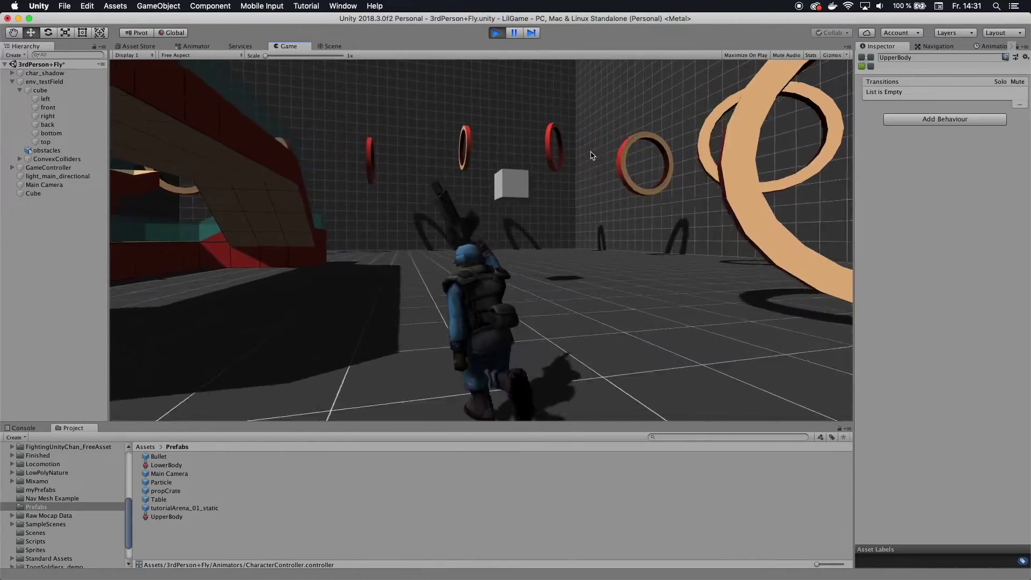
key("w")
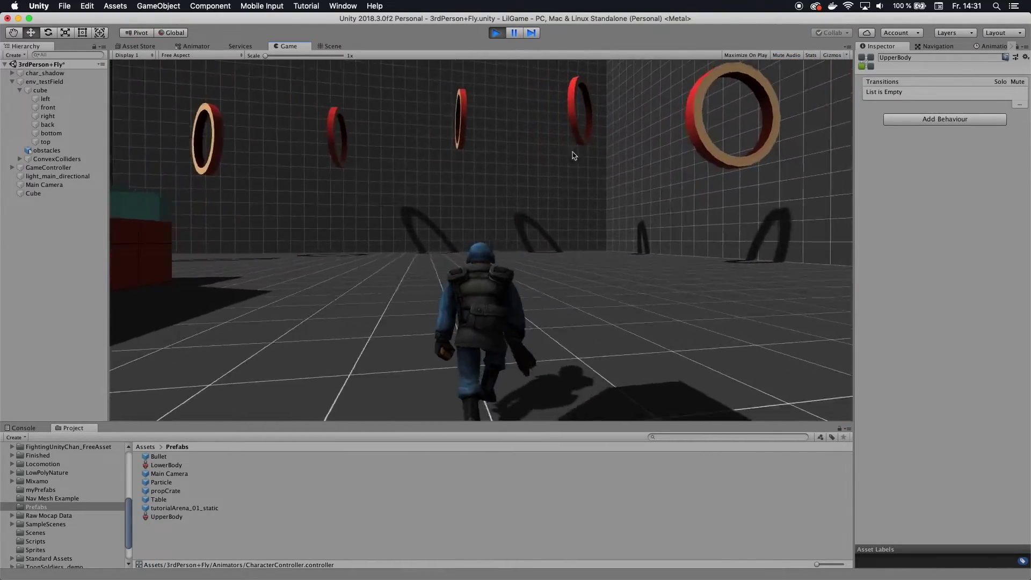
key("d")
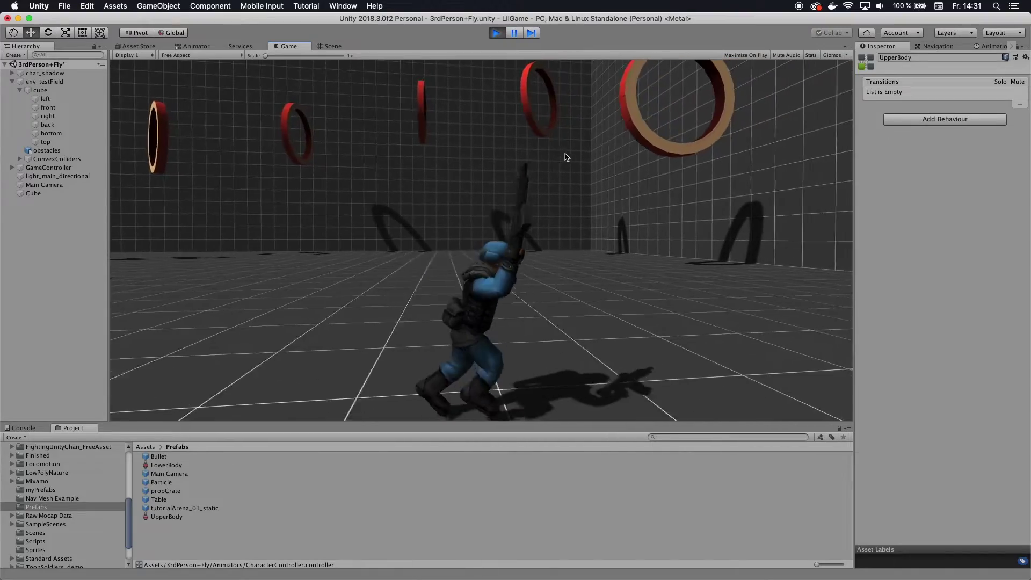
key("w")
key("w")
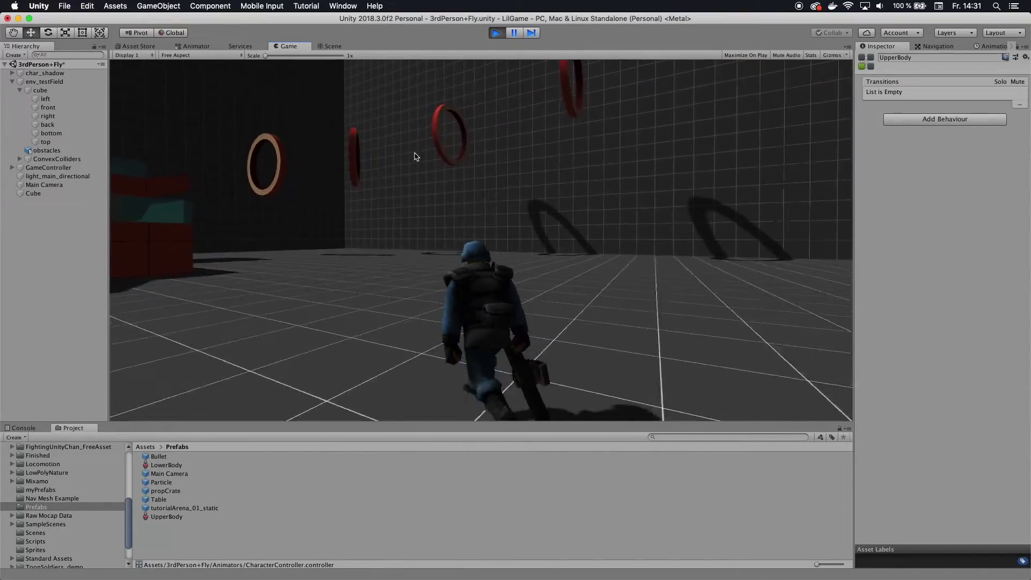
key("w")
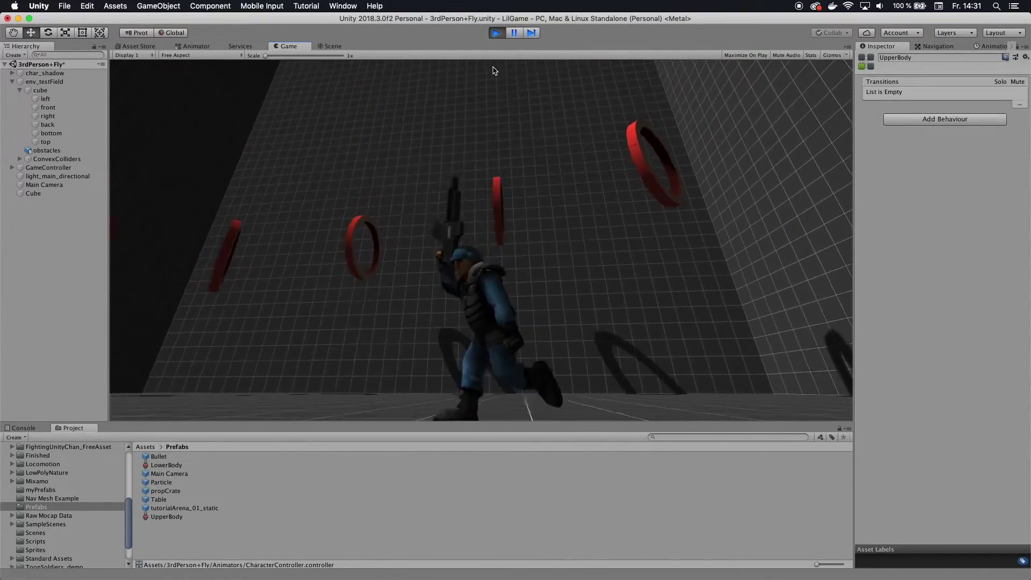
key("d")
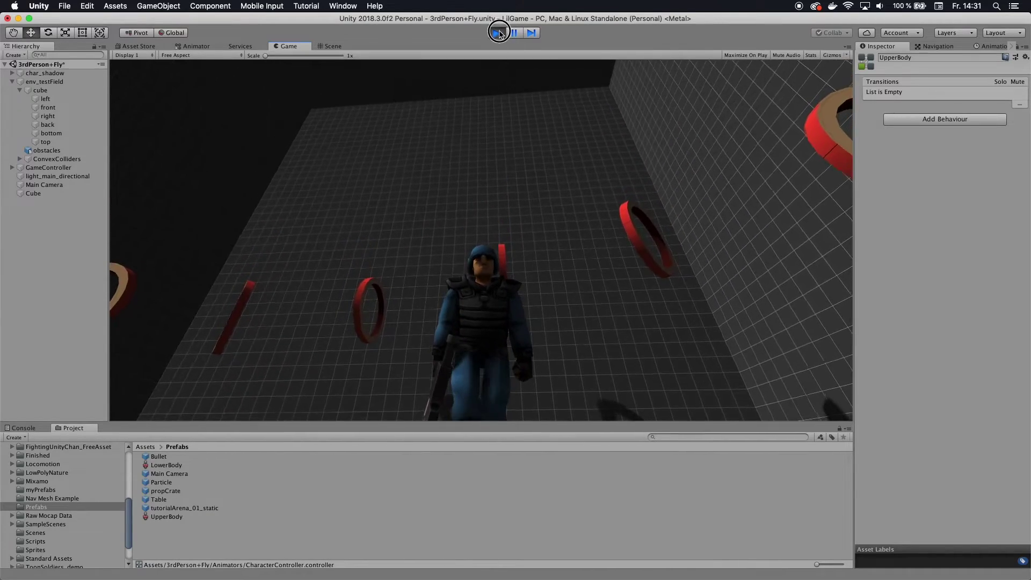
left_click(496, 32)
Set the motion of the UpperBody layer's Wave state to the assault_combat_shoot clip.
left_click(194, 46)
left_click(615, 135)
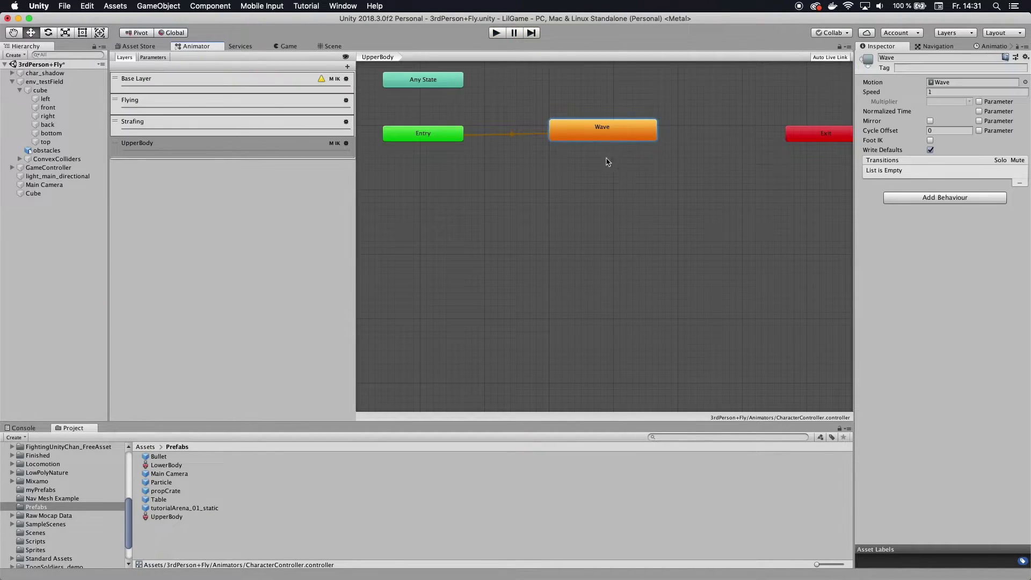
left_click(1025, 83)
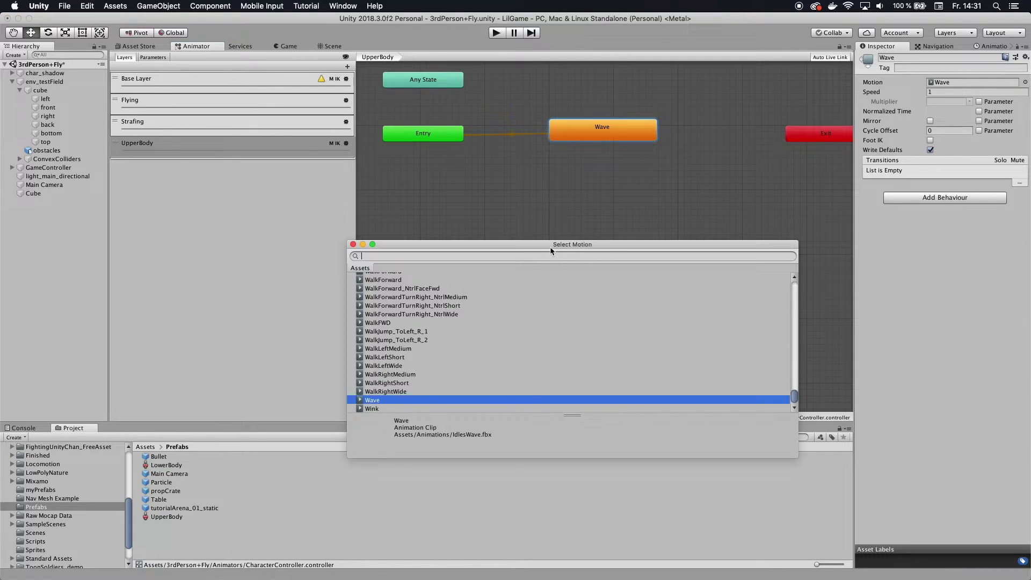
scroll(441, 356, "up", 5)
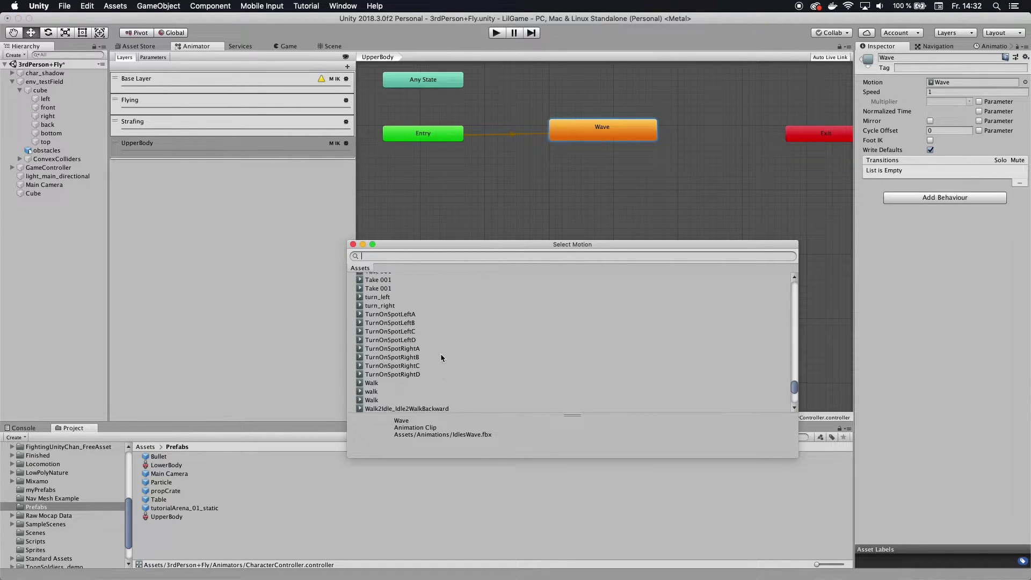
scroll(441, 355, "up", 10)
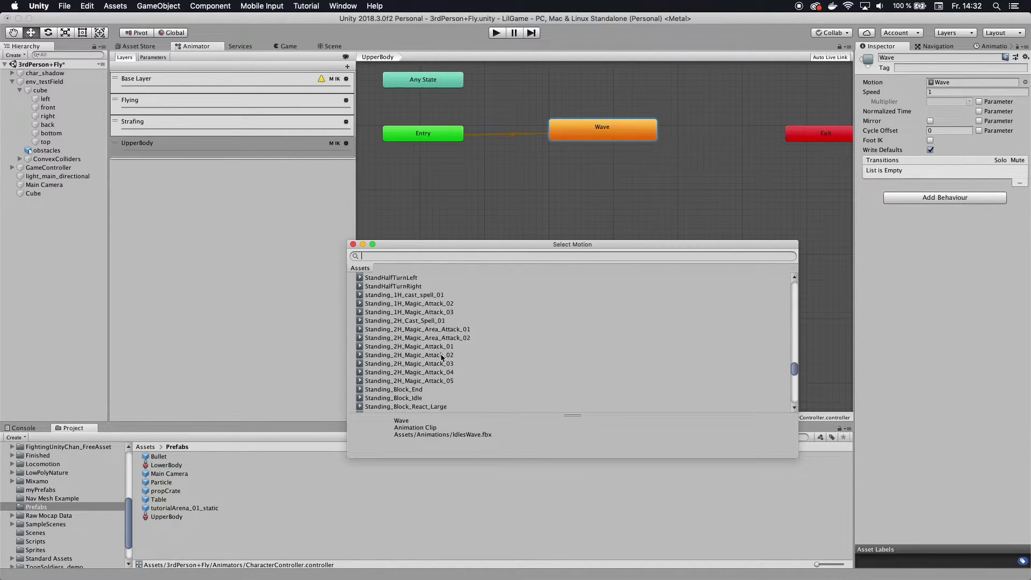
scroll(441, 356, "up", 10)
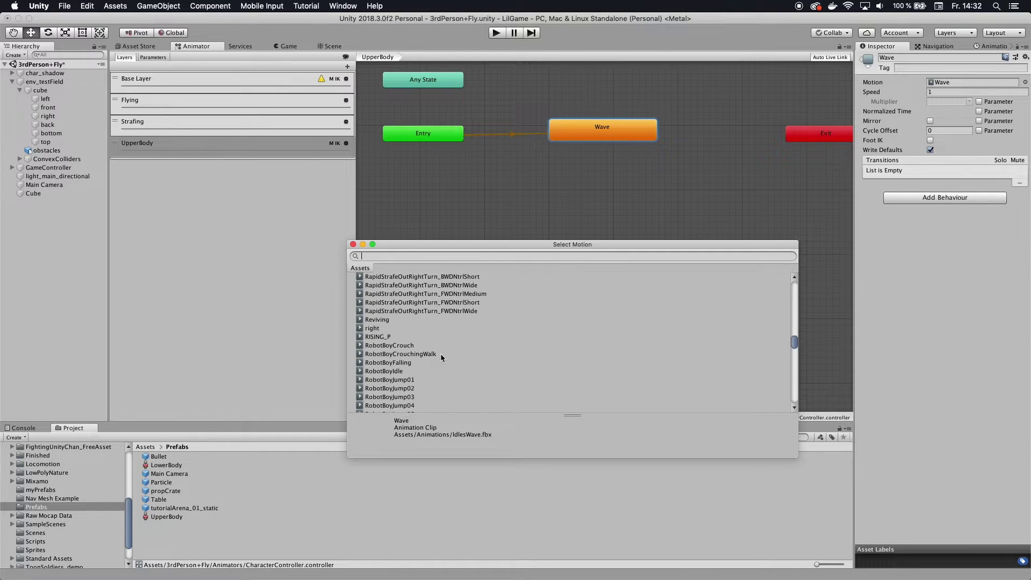
type("shoot")
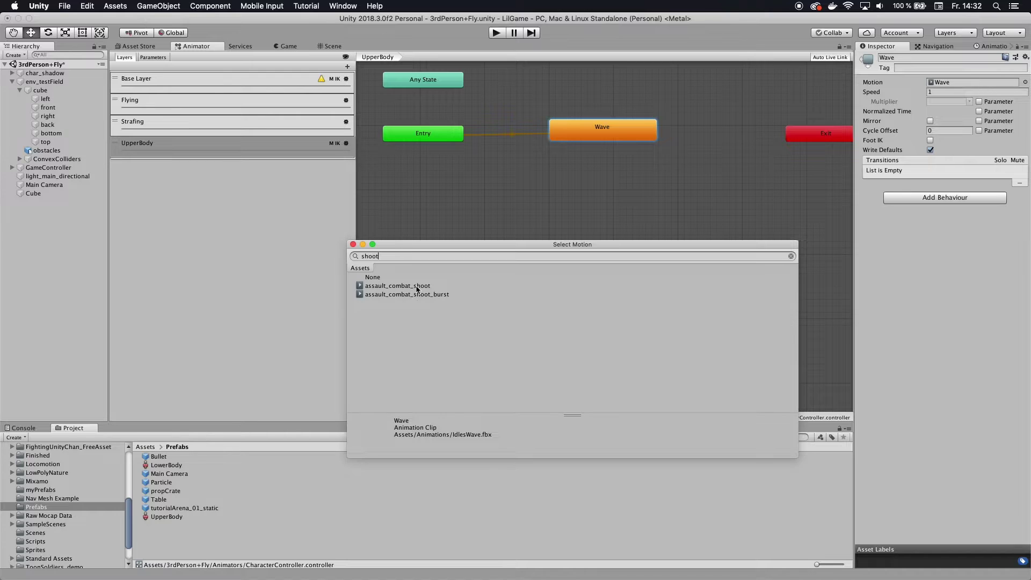
double_click(412, 289)
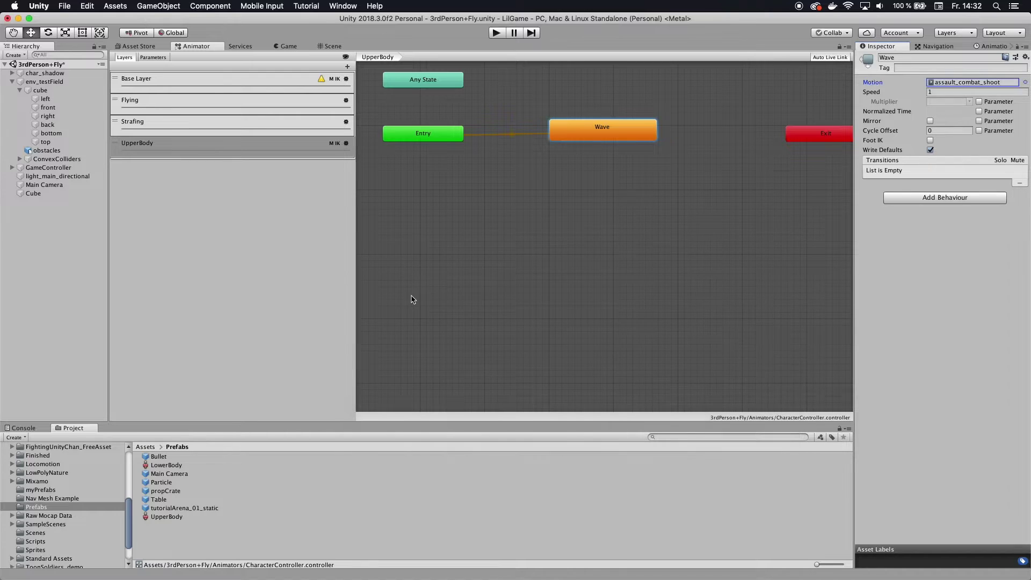
Play-test the scene in the Game view, running the character in all directions to check the shooting animation while standing and moving.
left_click(289, 46)
left_click(496, 33)
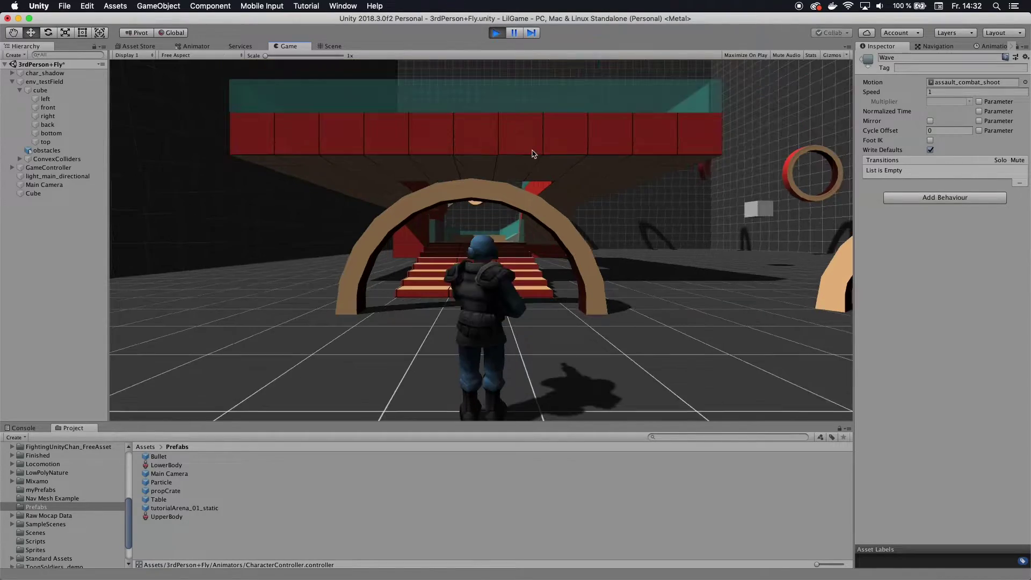
key("w")
key("a")
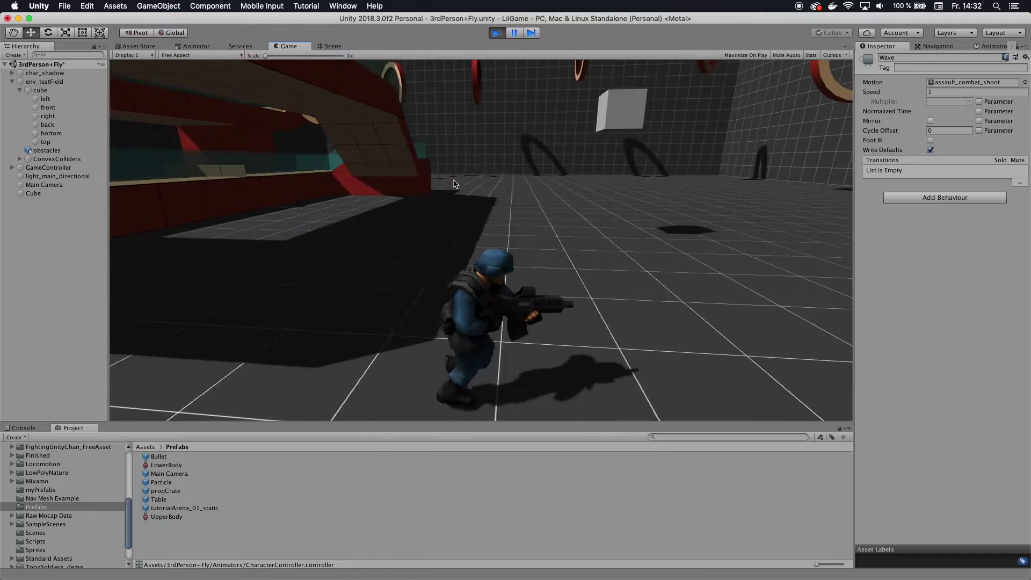
key("w")
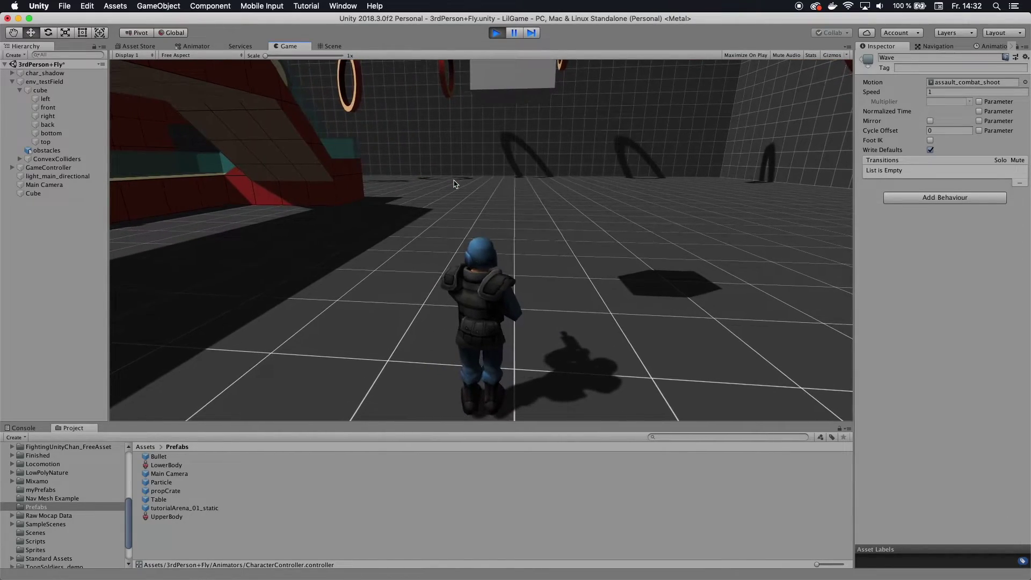
left_click(406, 177)
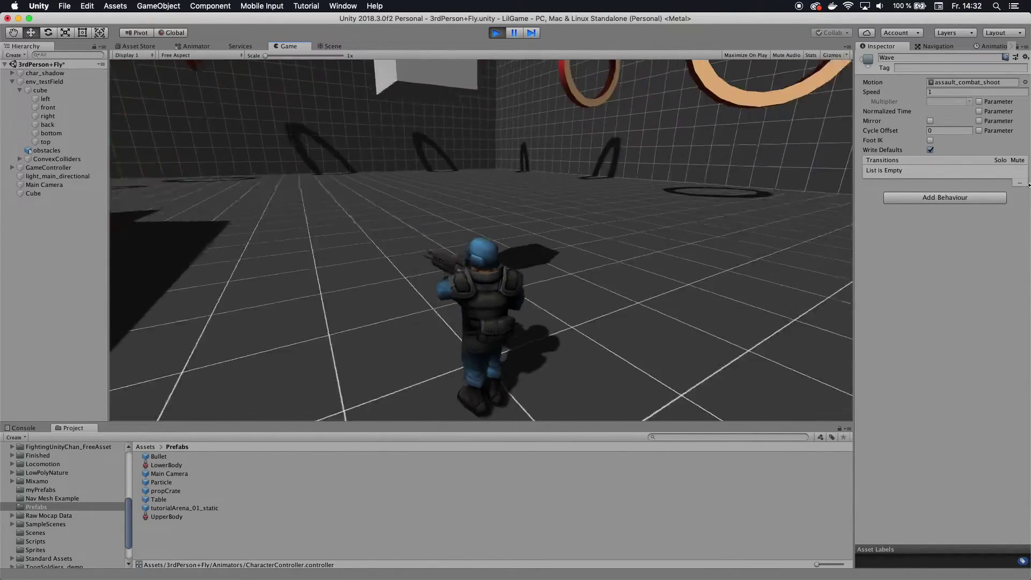
key("w")
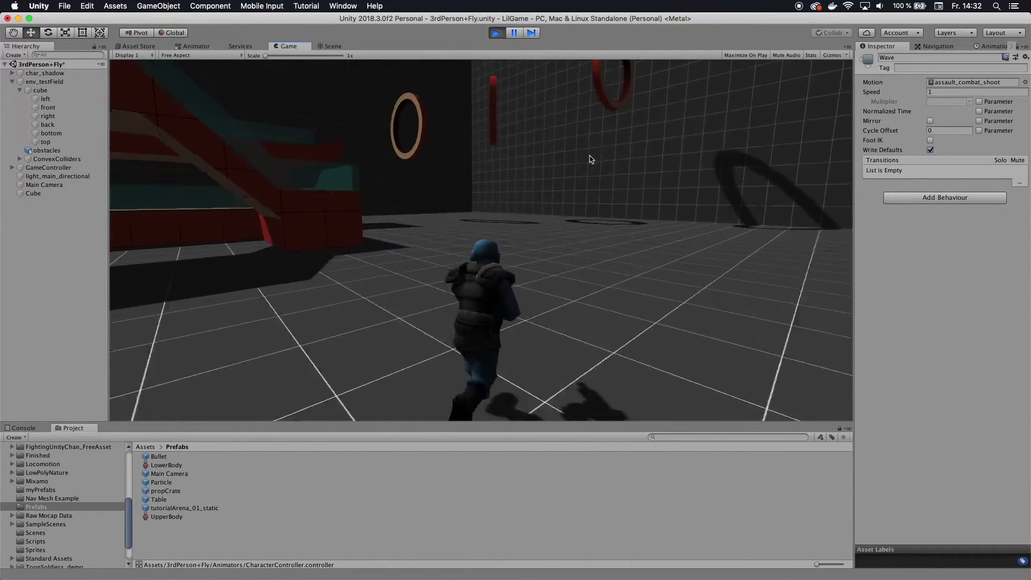
key("d")
key("s")
key("d")
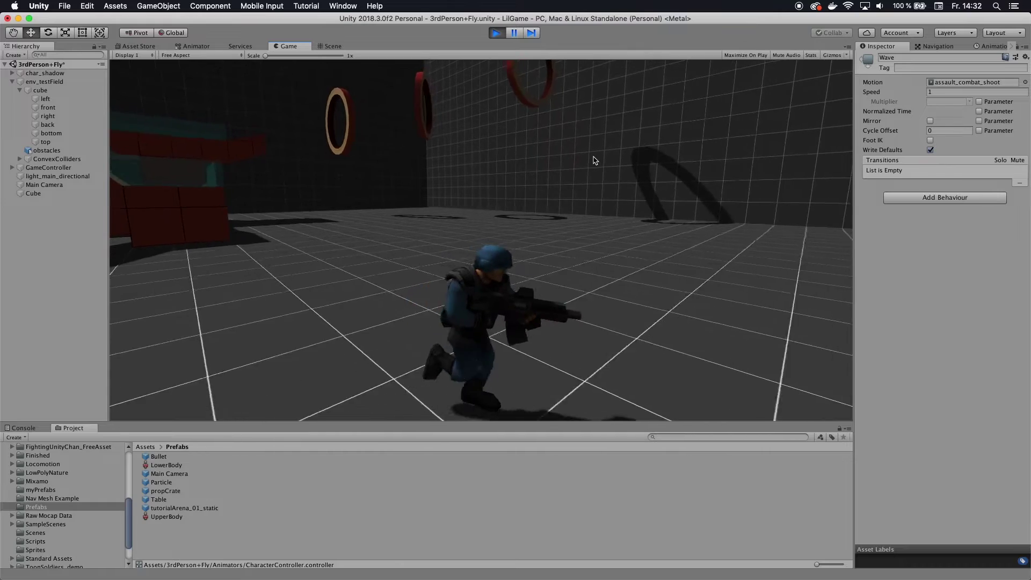
key("w")
key("s")
key("a")
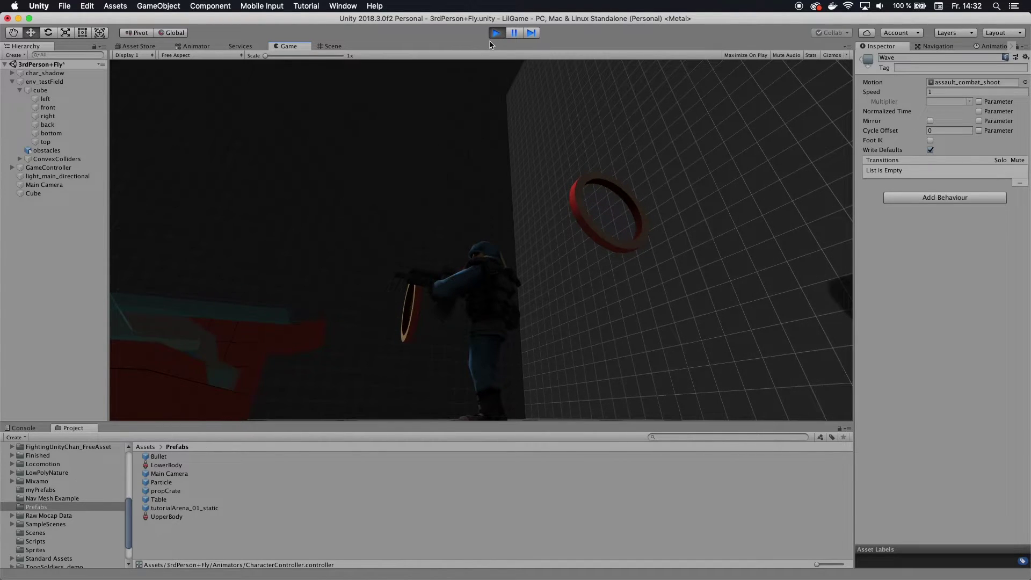
key("a")
key("d")
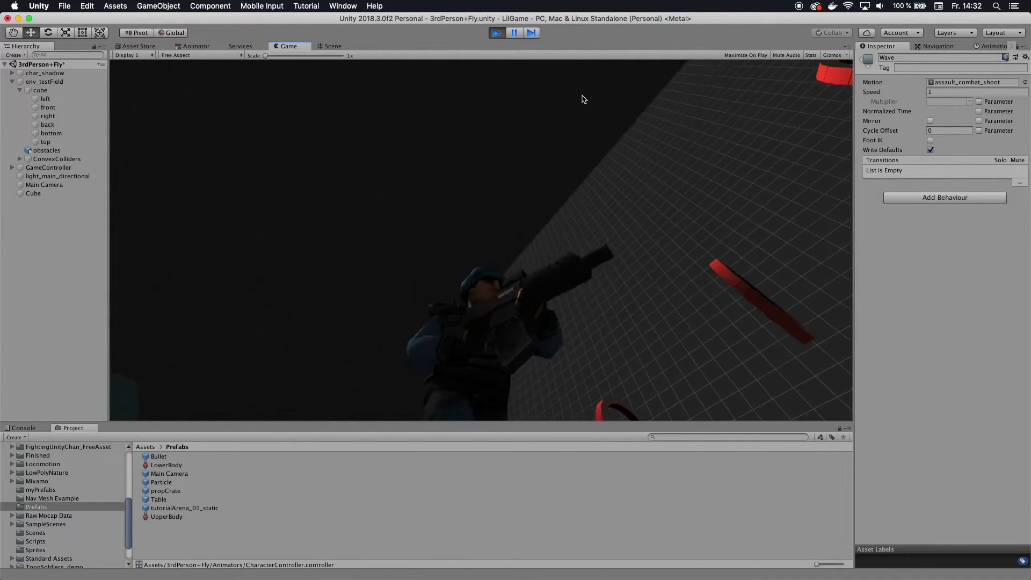
key("w")
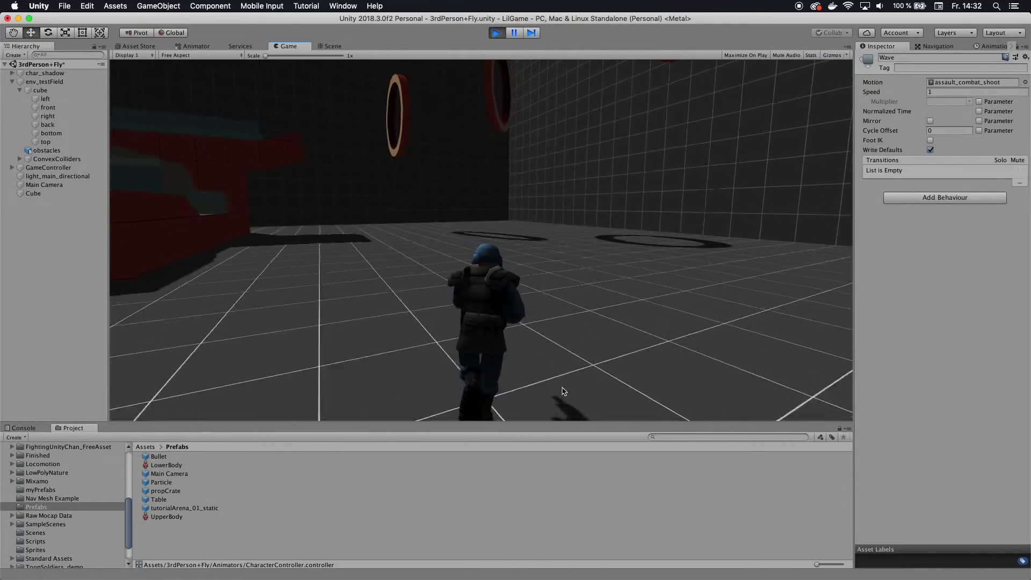
key("w")
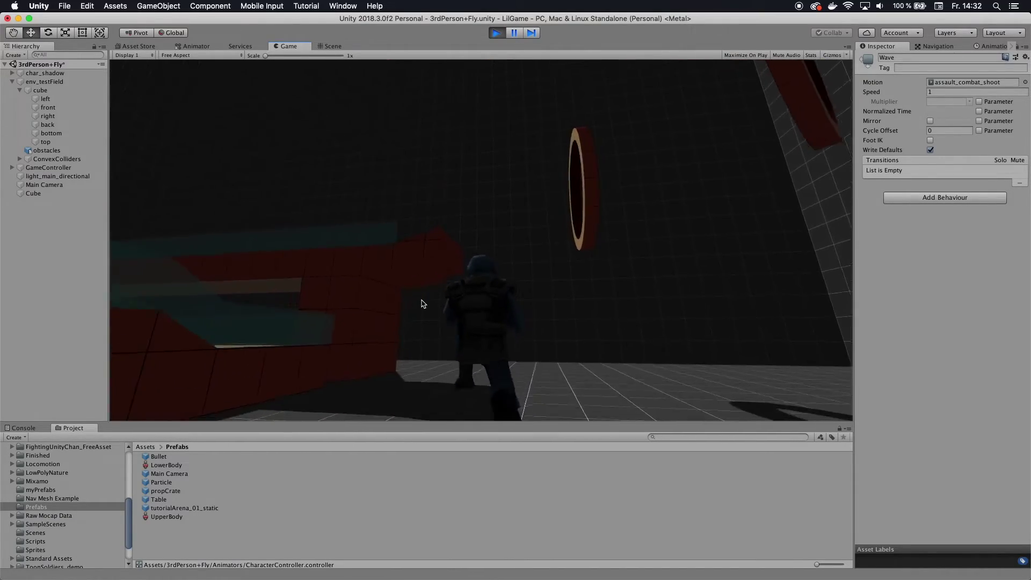
key("w")
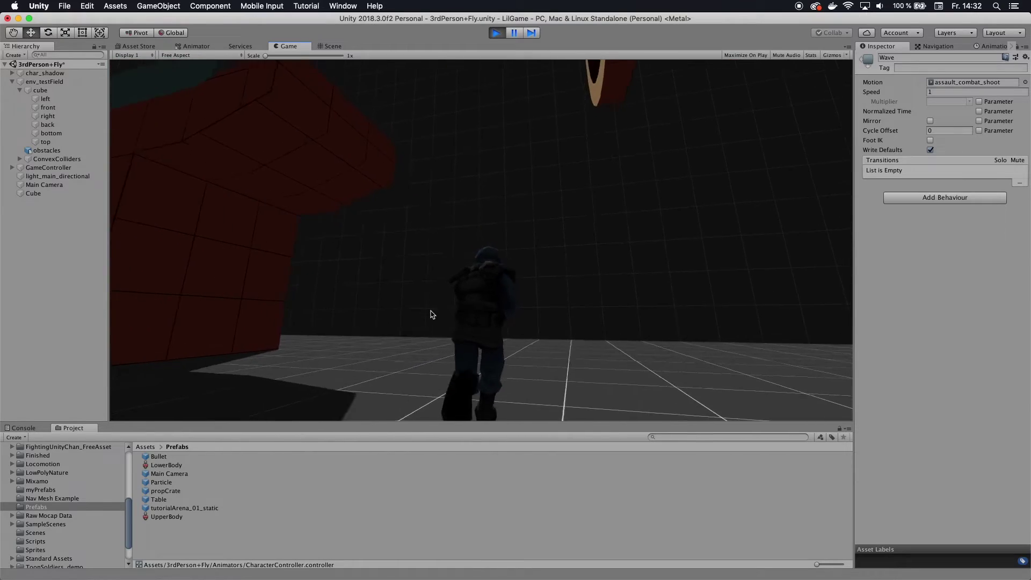
key("w")
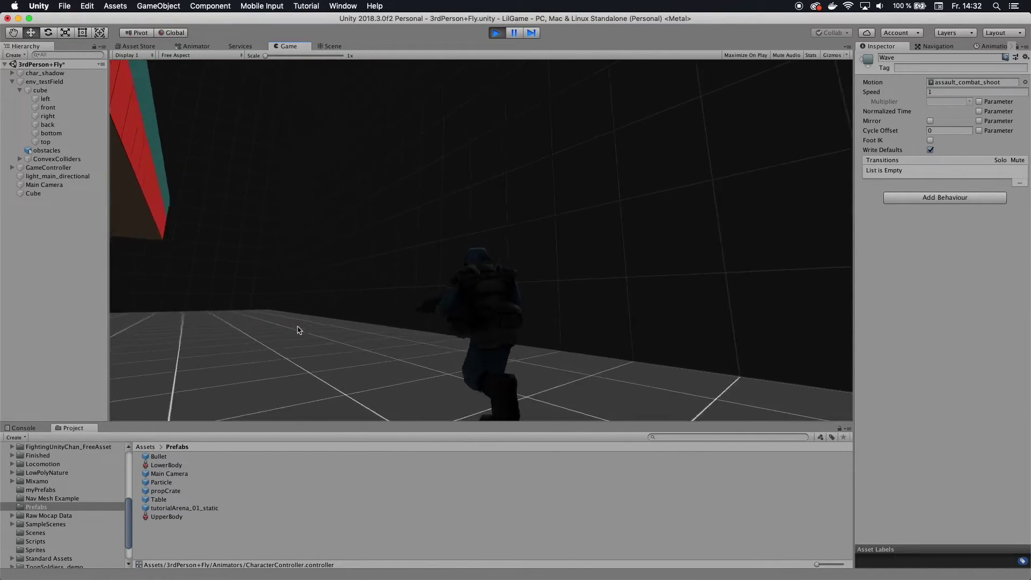
key("w")
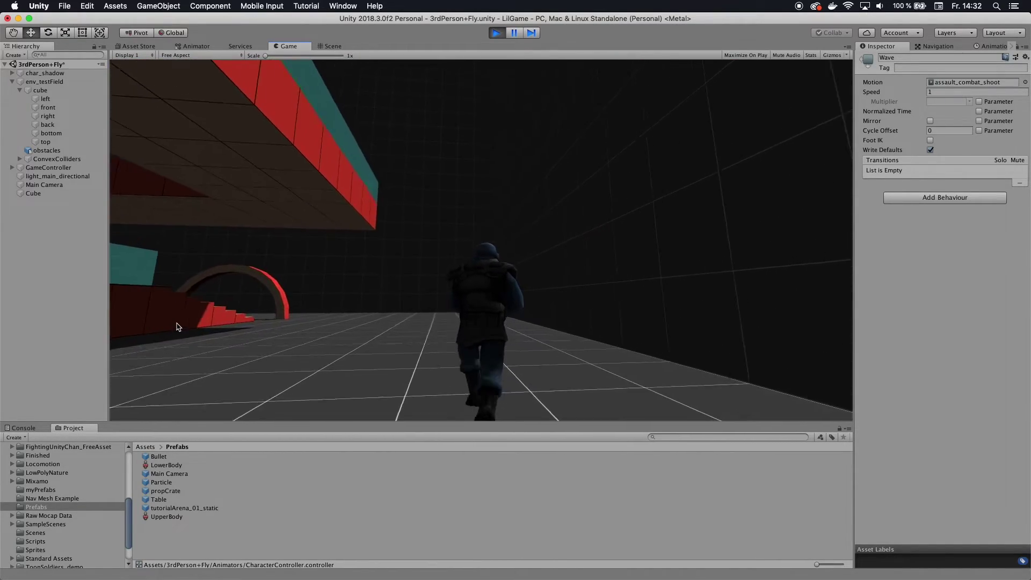
key("w")
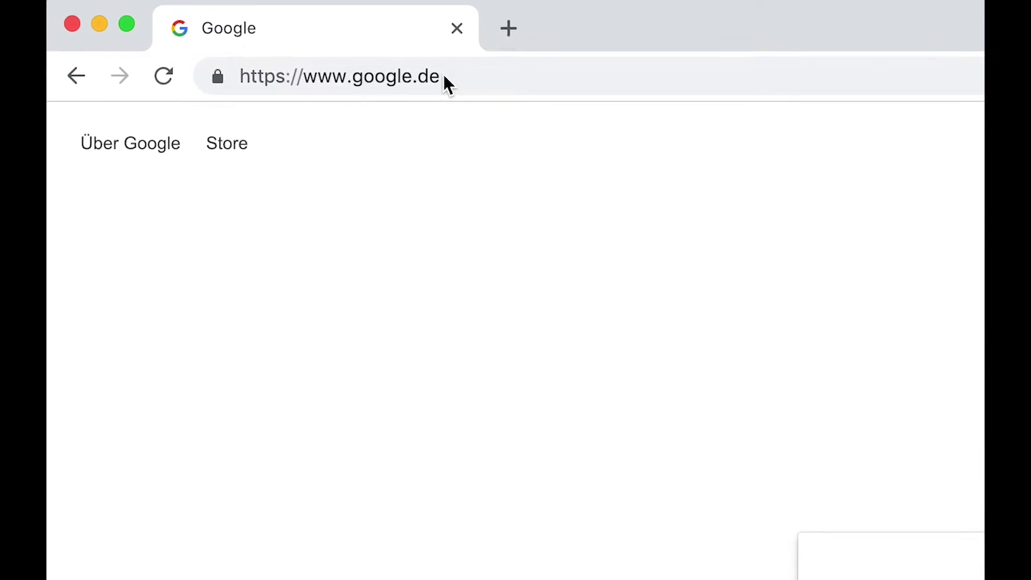
Switch to the web browser, go to tutorial-request.com and open the request "Create your own Prefabs in Unity" from the request search.
left_click(444, 83)
type("tutorial-request.com")
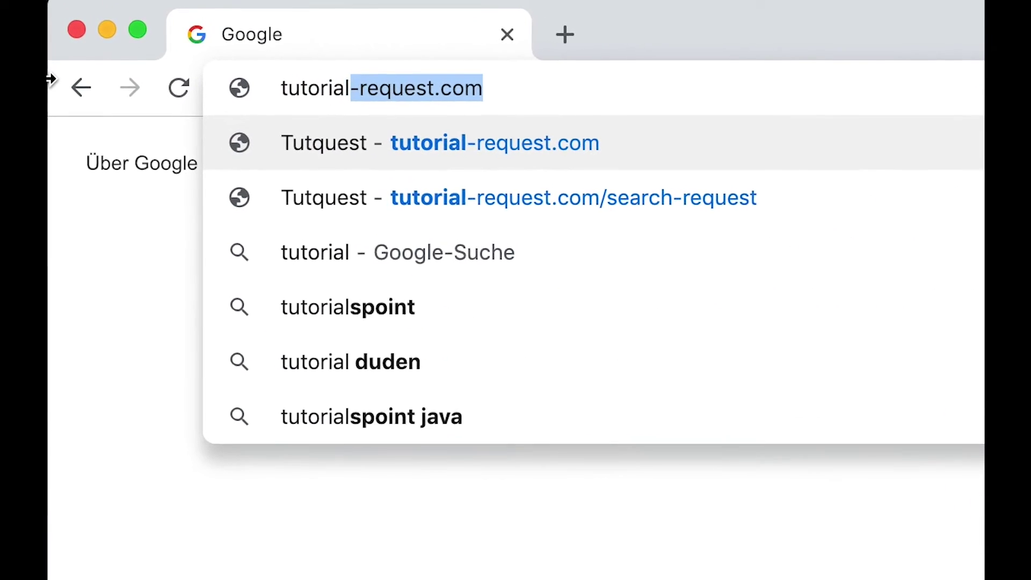
key("Return")
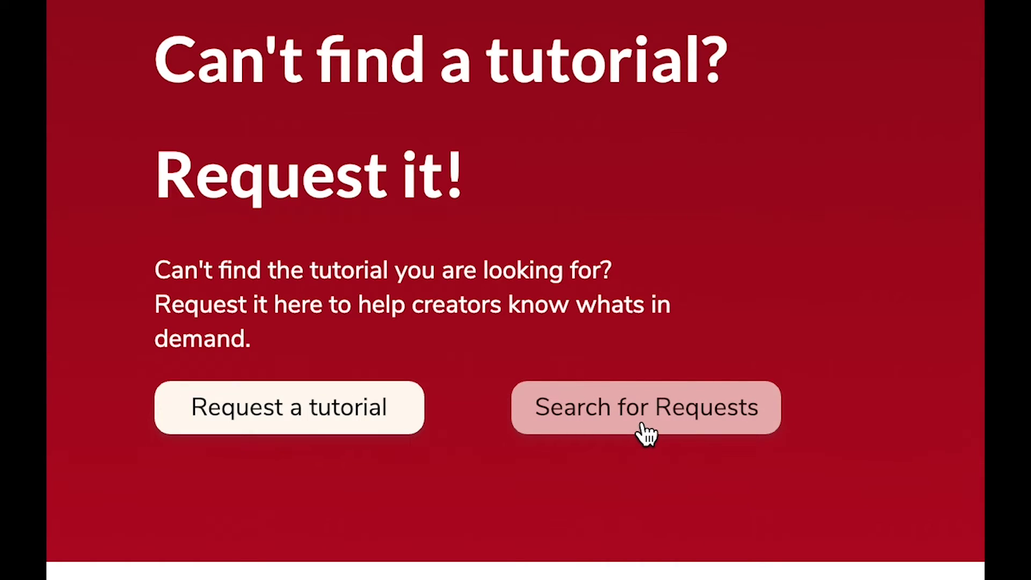
left_click(645, 430)
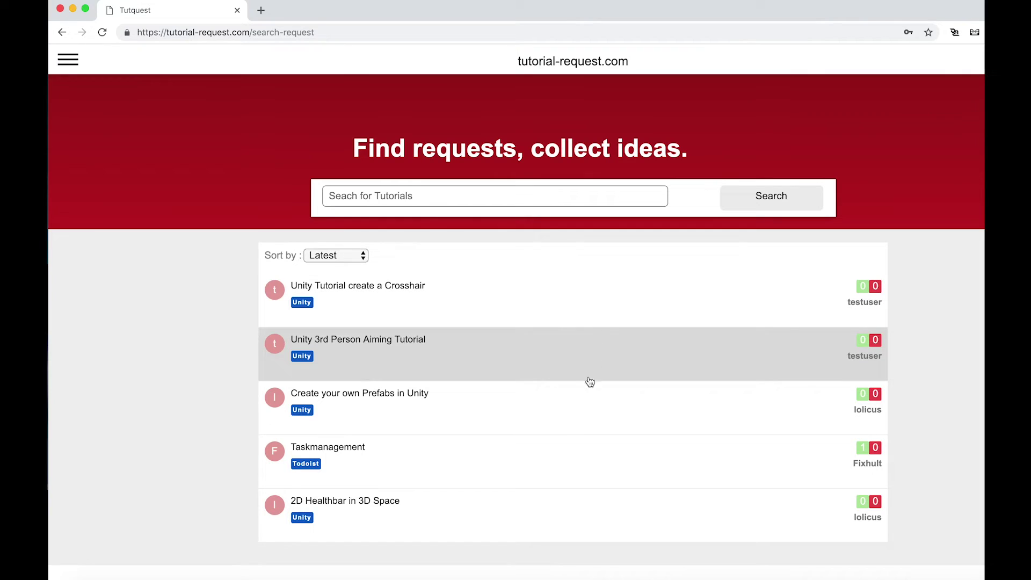
left_click(582, 401)
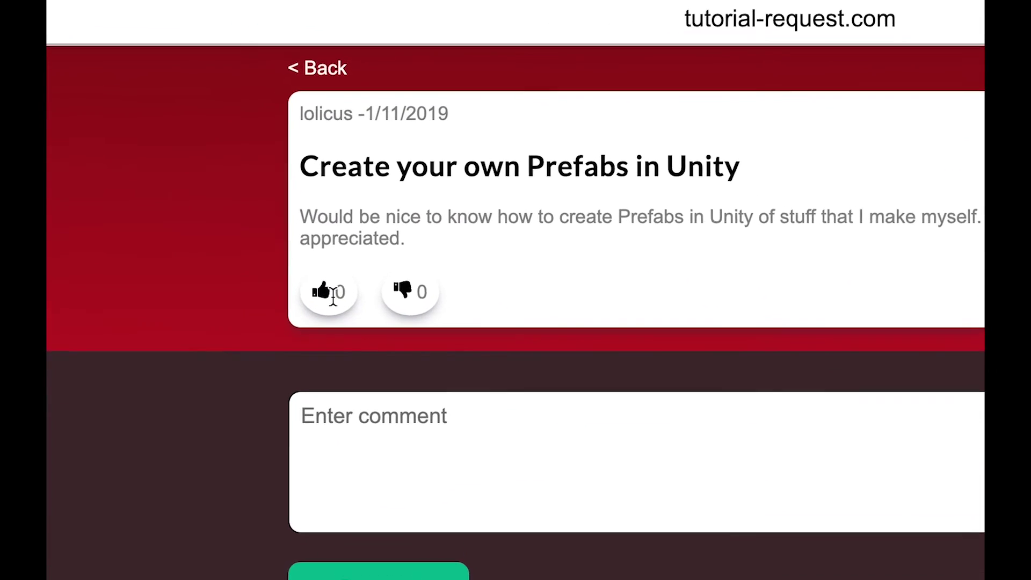
Upvote the "Create your own Prefabs in Unity" request and post the comment "This would be awesome!".
left_click(328, 293)
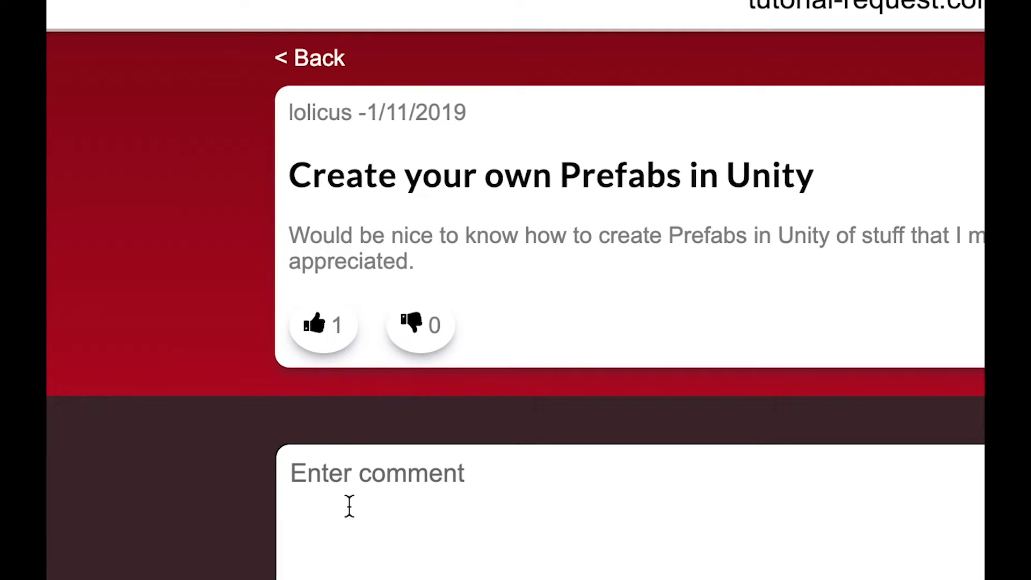
left_click(347, 504)
type("Th")
key("BackSpace")
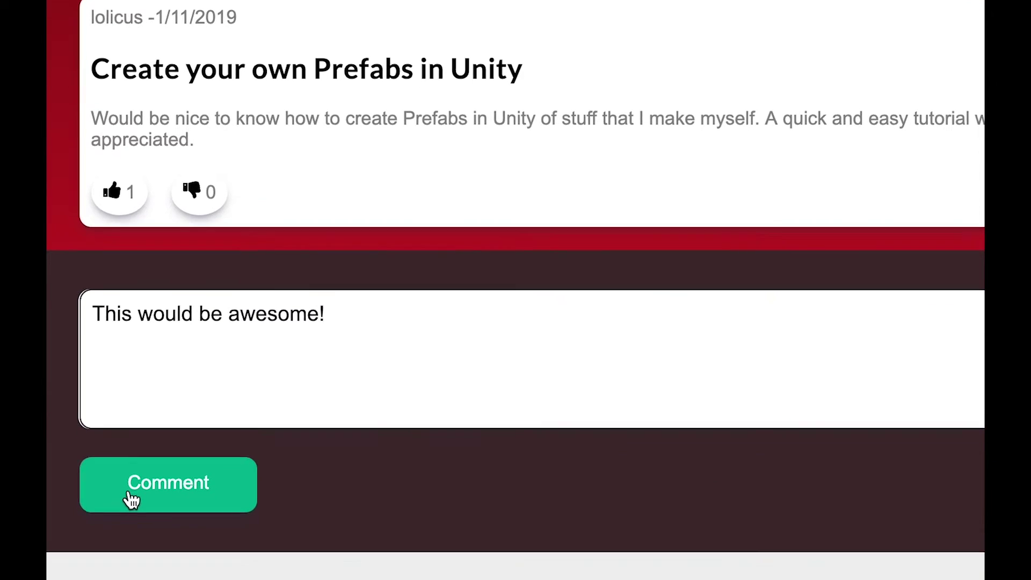
left_click(129, 510)
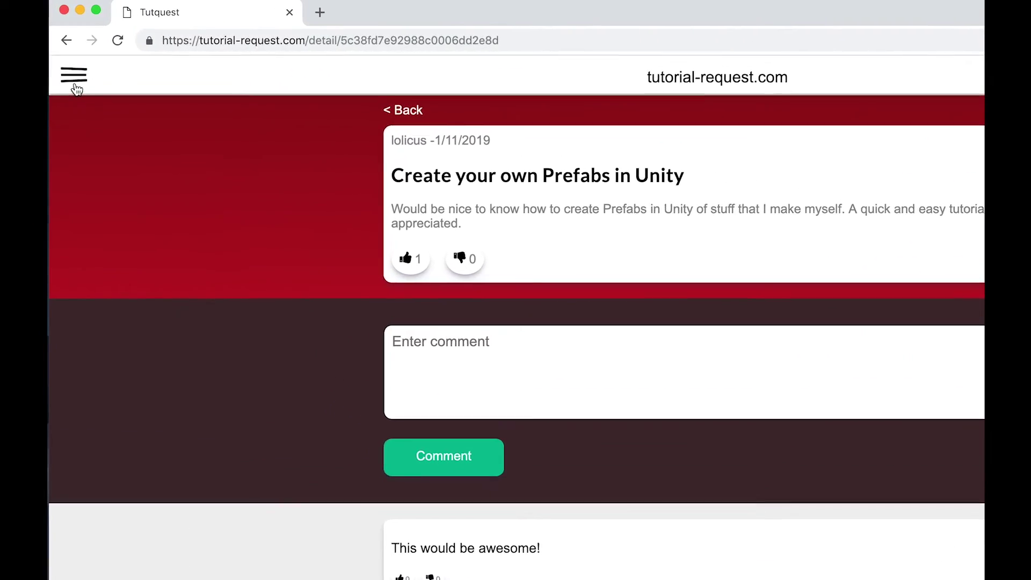
Start a new request titled "Unity 3rd Person Aiming Tutorial" with the topic Unity.
left_click(70, 69)
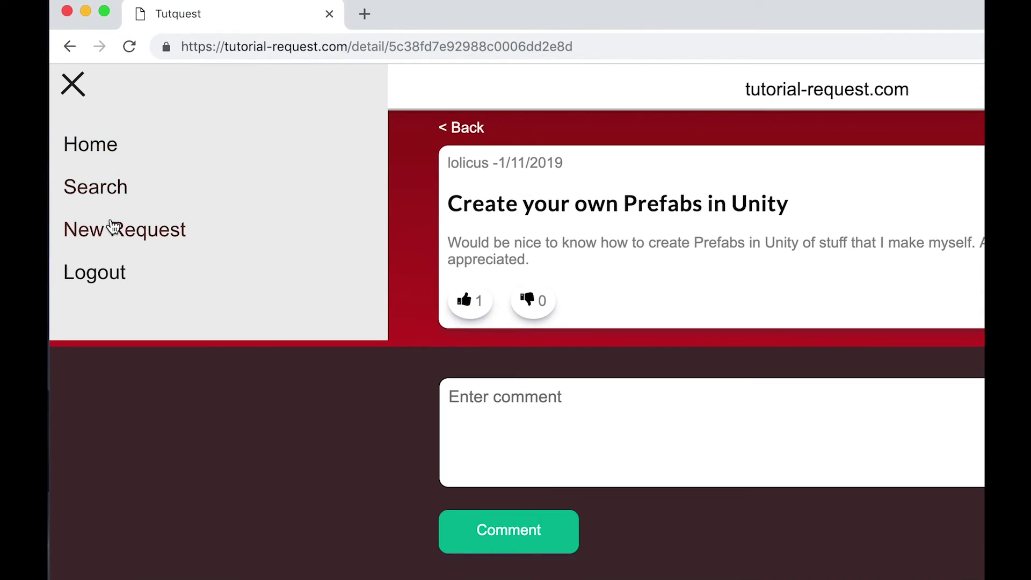
left_click(117, 237)
type("Unity 3rd Person Aimin")
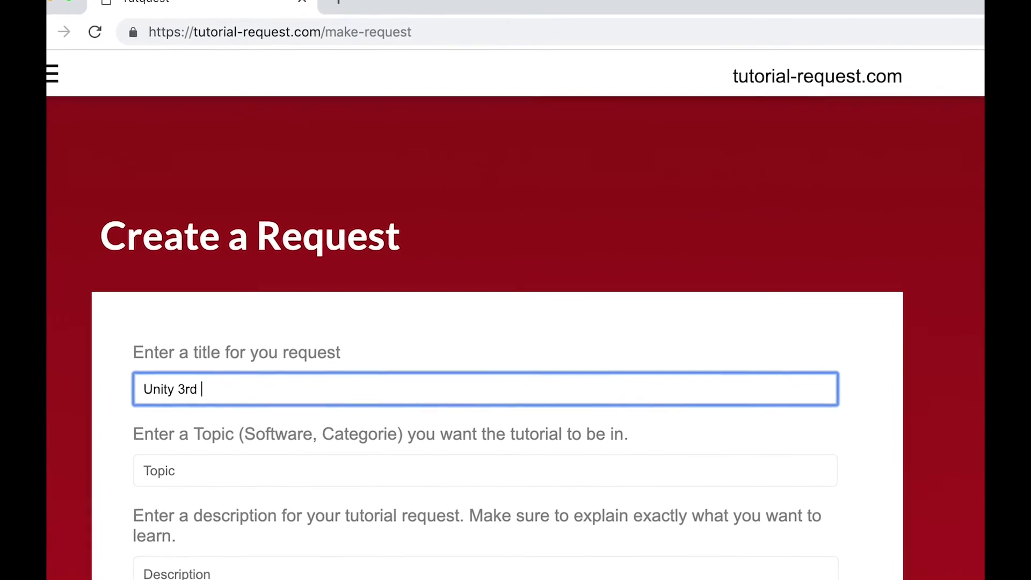
type("g Tutorial")
left_click(253, 471)
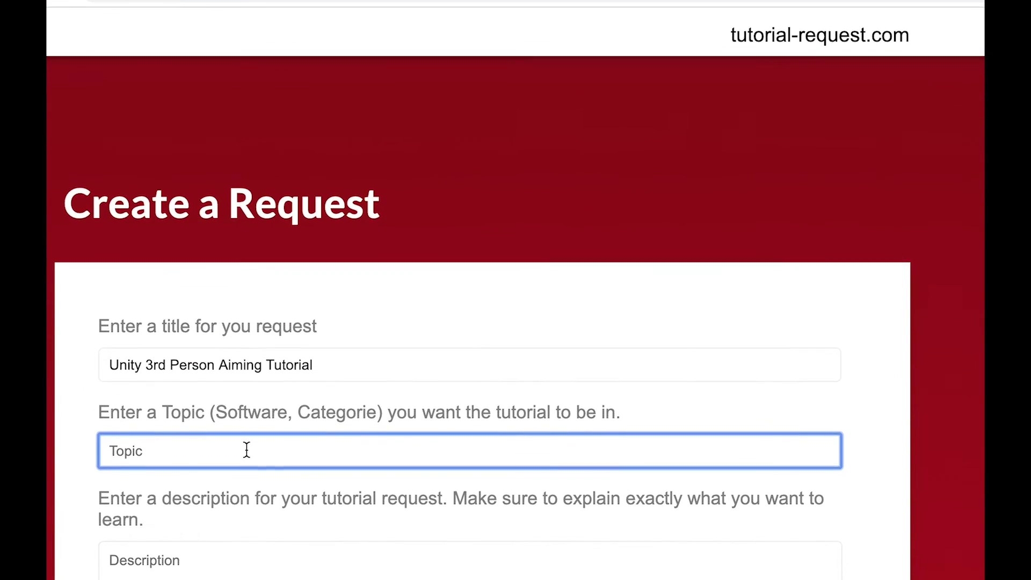
type("Unity")
Describe the wanted tutorial as setting up a 3rd person Aiming System with animation, a crosshair and a mouse-rotated camera, and create the request.
left_click(247, 553)
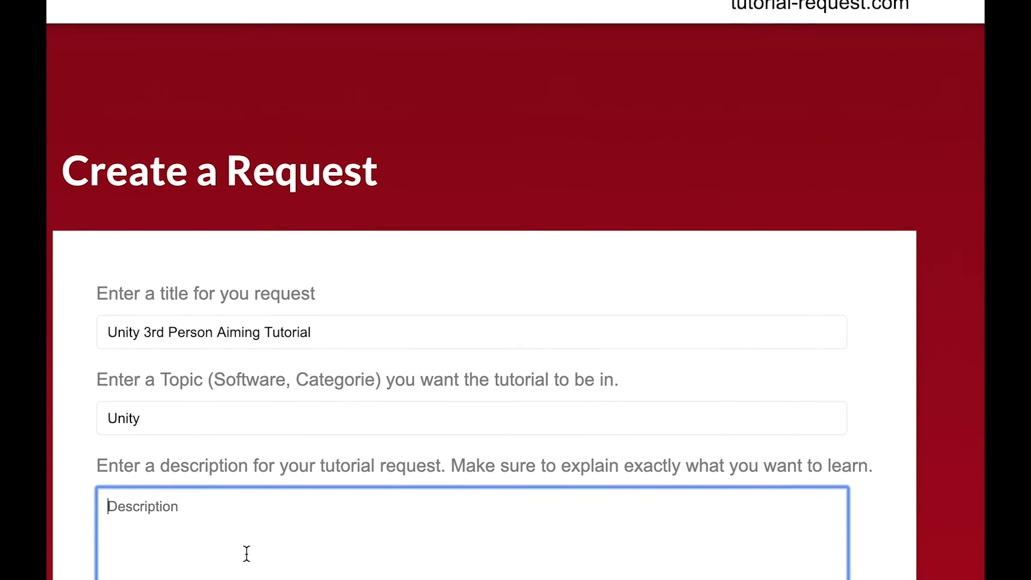
type("I would love to see a tutorial where somebody sh")
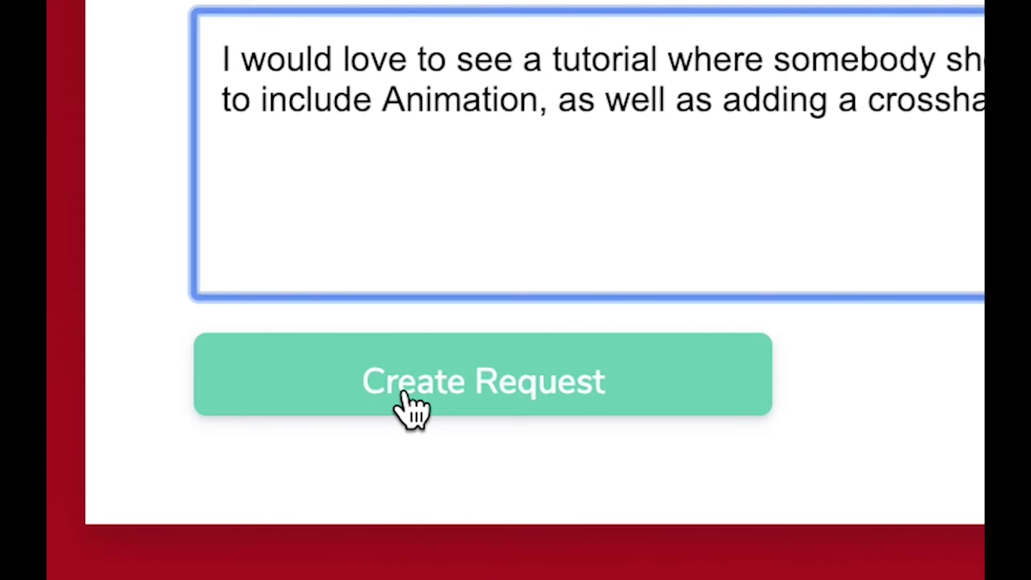
left_click(406, 399)
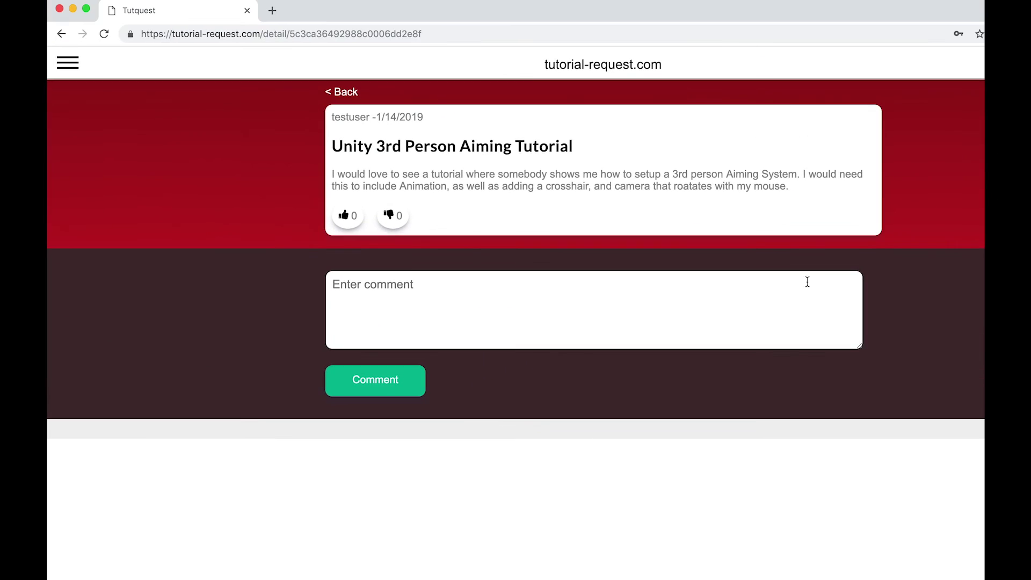